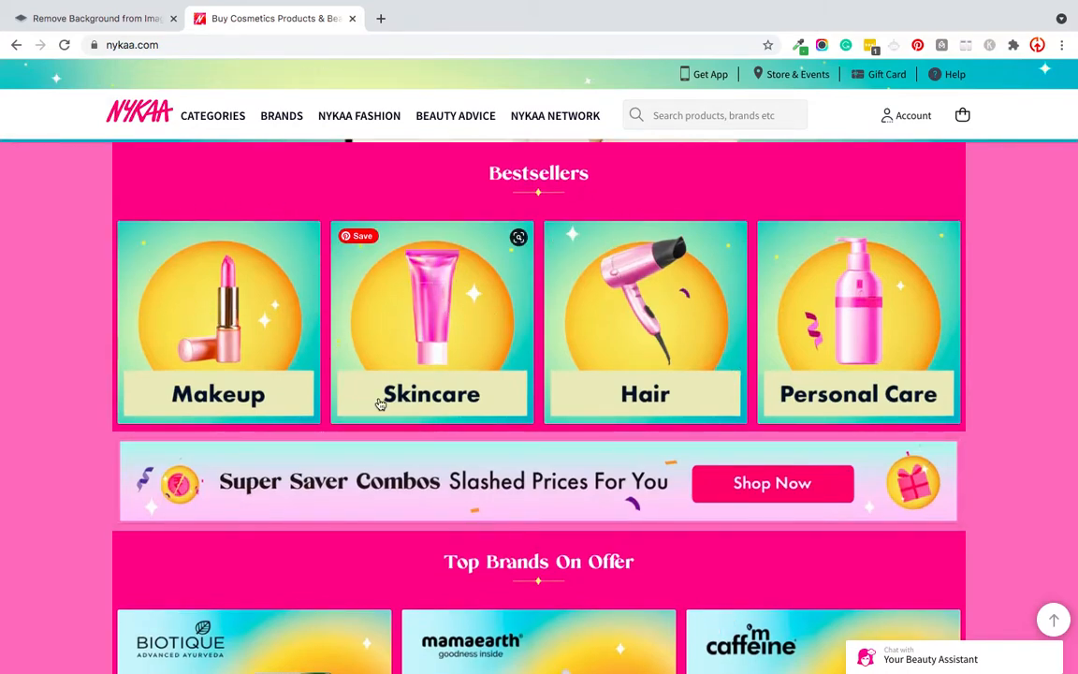
# Step: Look through the brand offer banners on the Nykaa home page, and switch to the remove.bg page
pyautogui.scroll(-5, 785, 362)
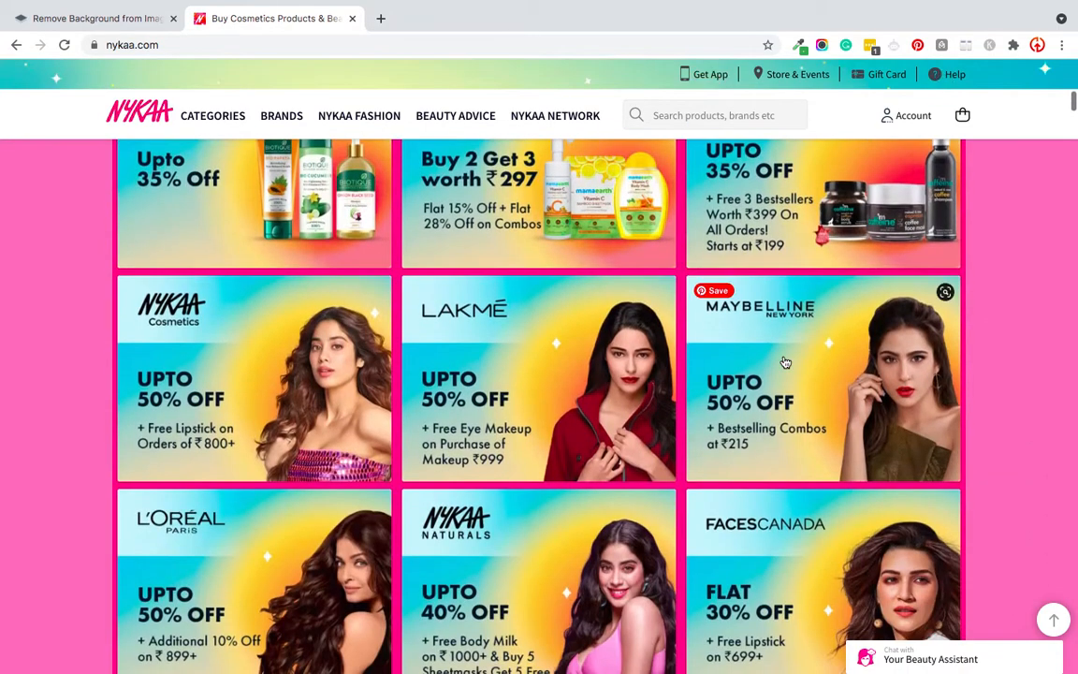
pyautogui.scroll(-1, 440, 329)
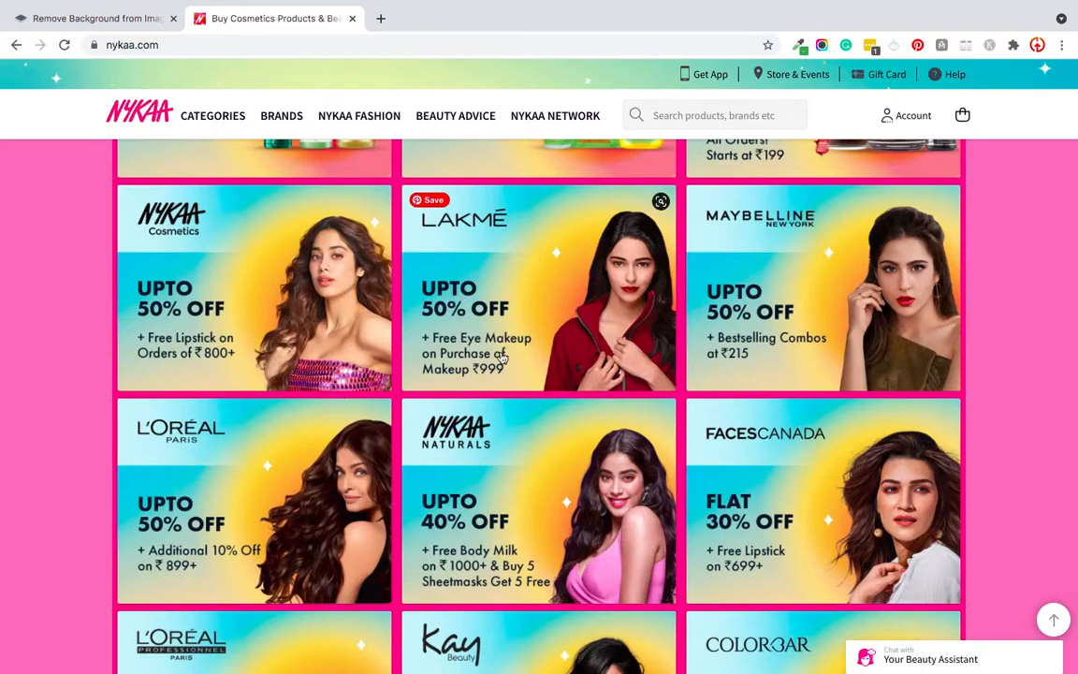
pyautogui.scroll(-2, 575, 353)
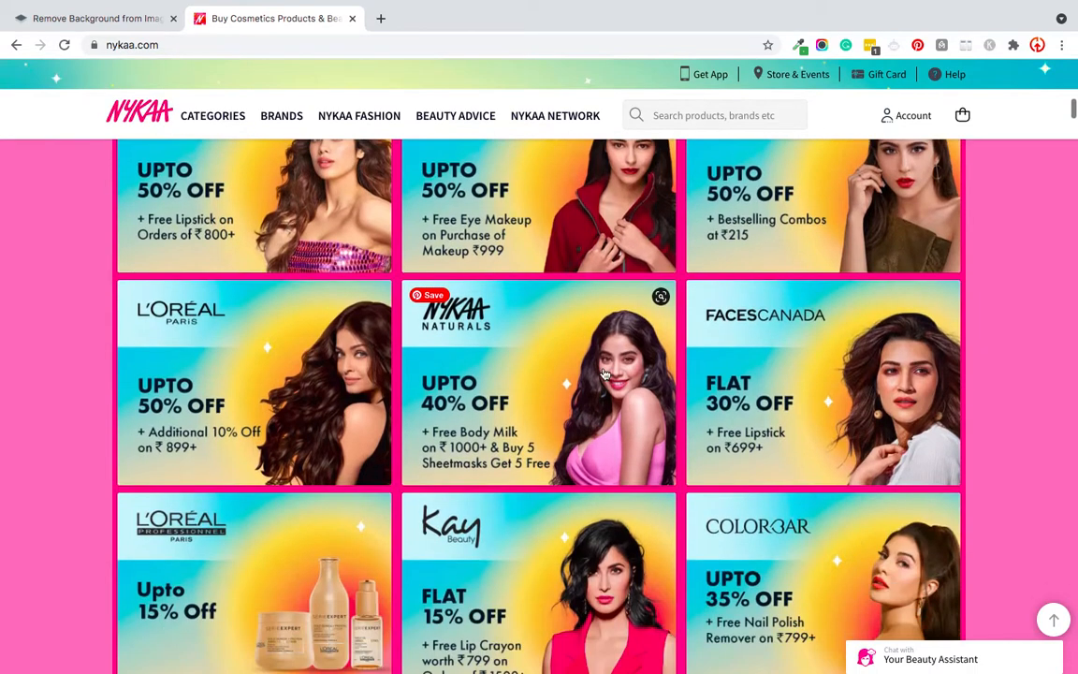
pyautogui.scroll(-2, 552, 393)
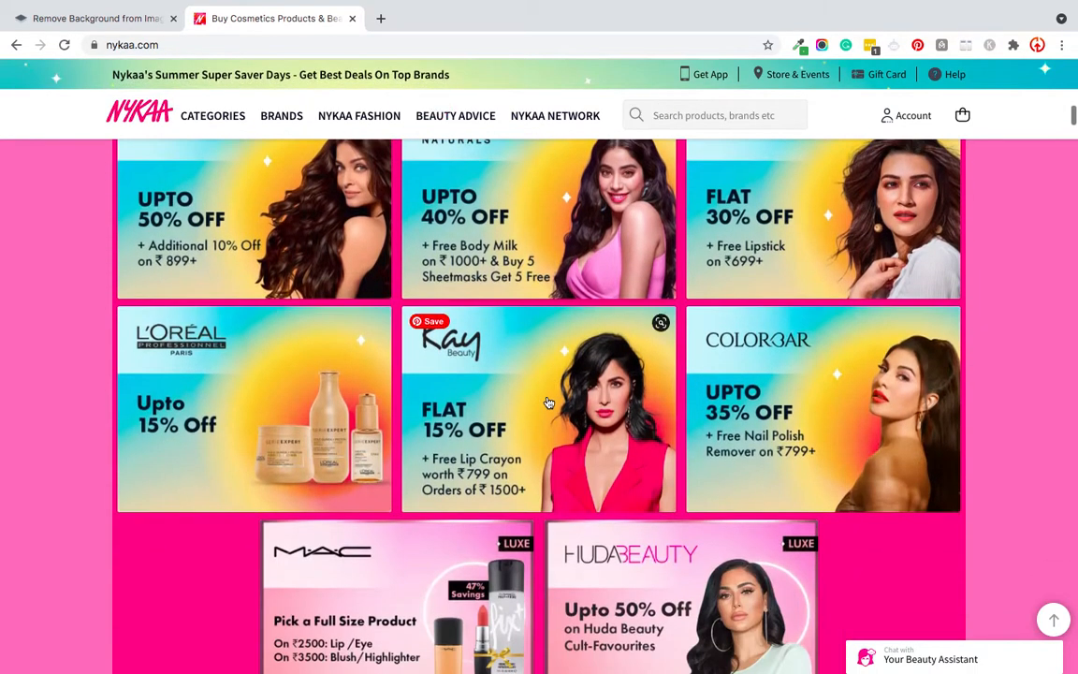
pyautogui.click(141, 21)
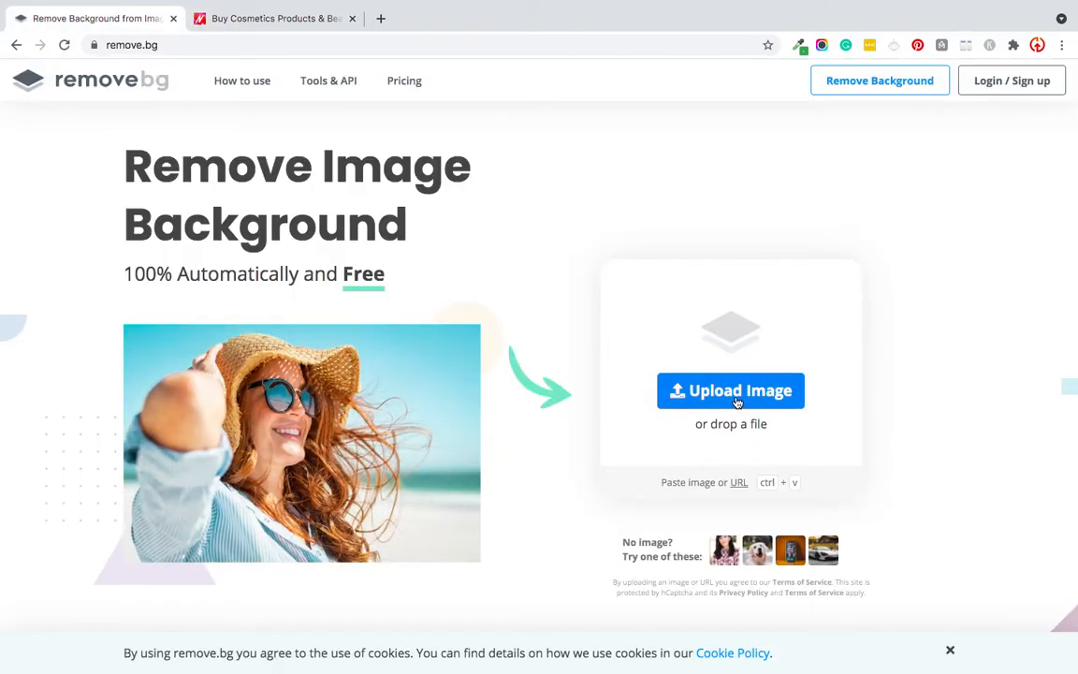
# Step: Run a Google image search for "jackqueline fernandez" in a new browser tab
pyautogui.click(380, 18)
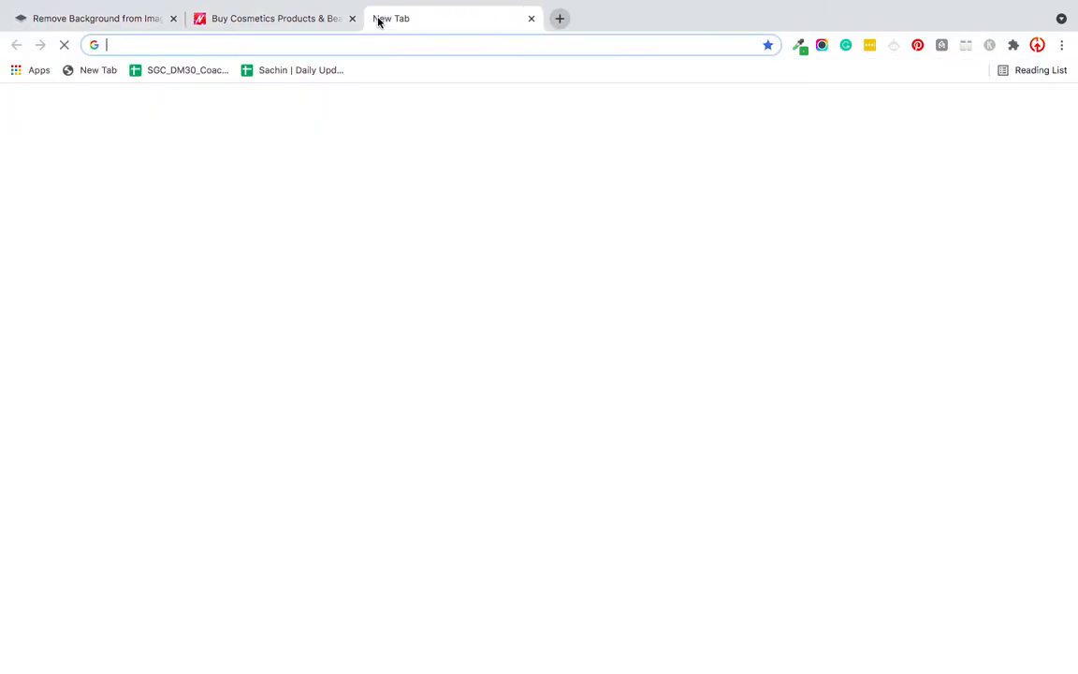
pyautogui.click(450, 319)
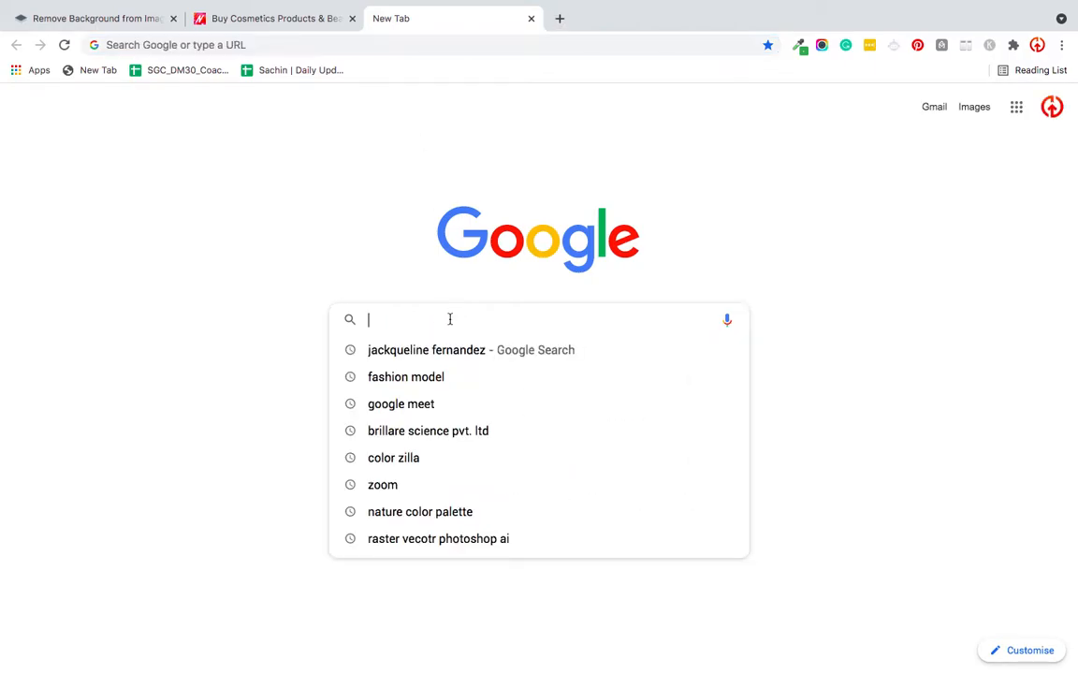
pyautogui.write('jack')
pyautogui.press('Right')
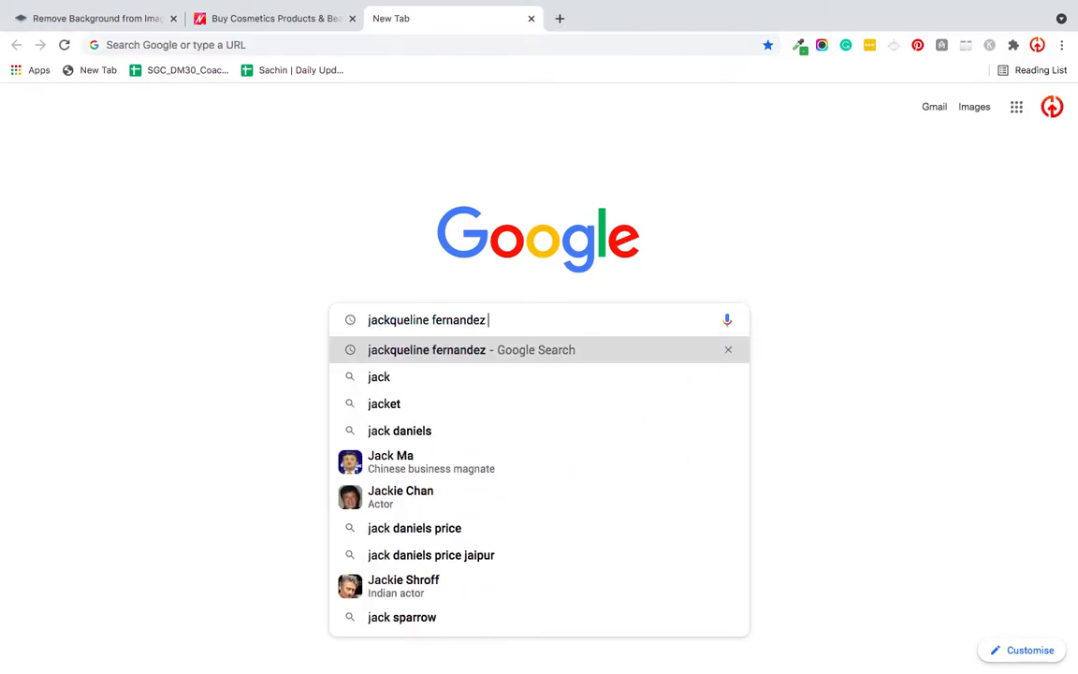
pyautogui.press('Return')
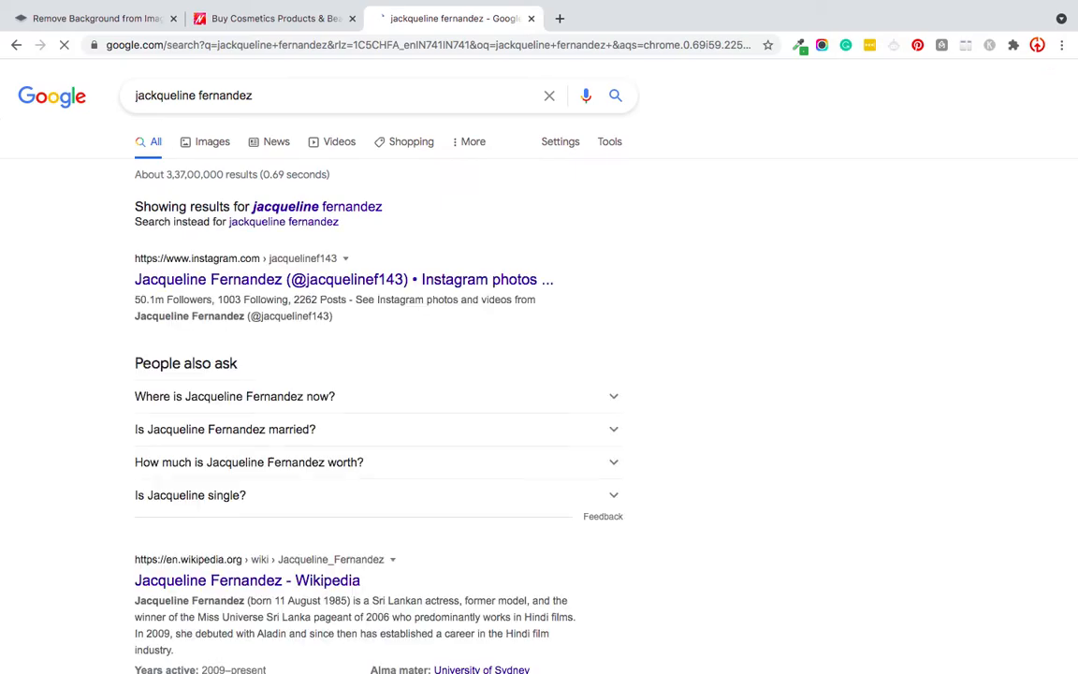
pyautogui.click(212, 145)
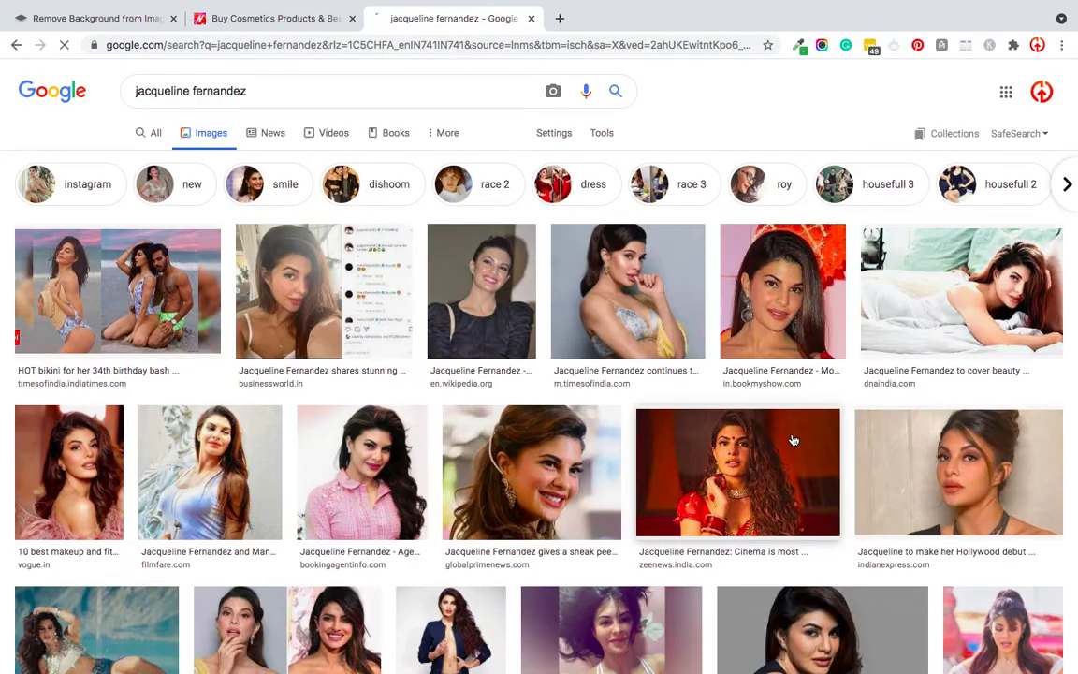
# Step: Open the BizAsia portrait with the plain grey background as a full image in its own tab
pyautogui.scroll(-4, 792, 440)
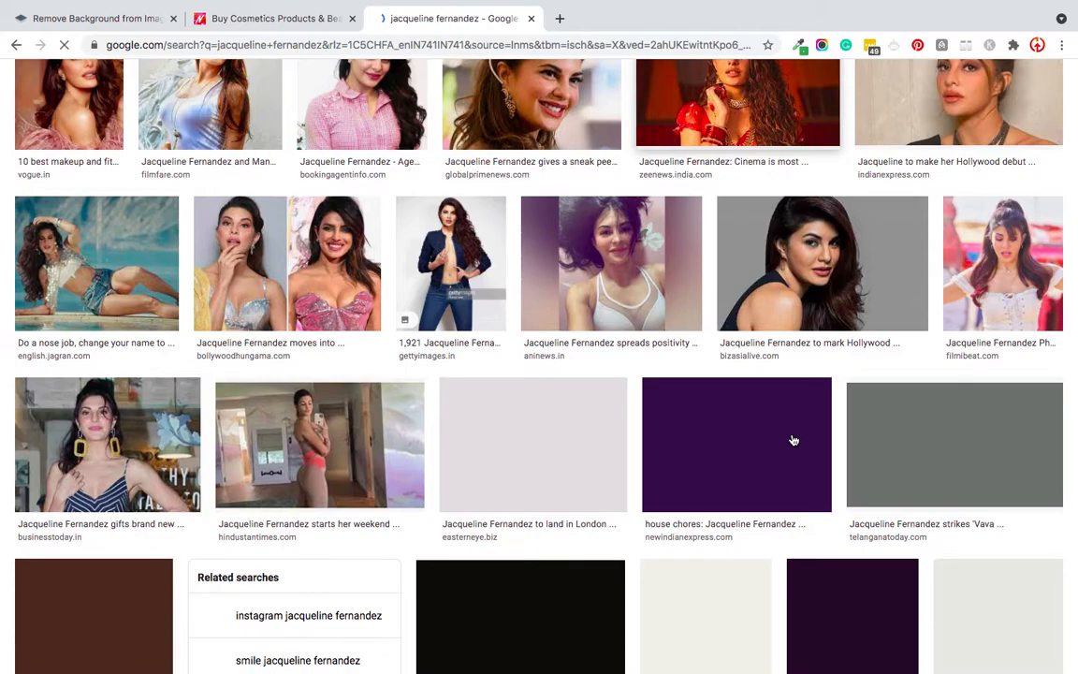
pyautogui.click(787, 268)
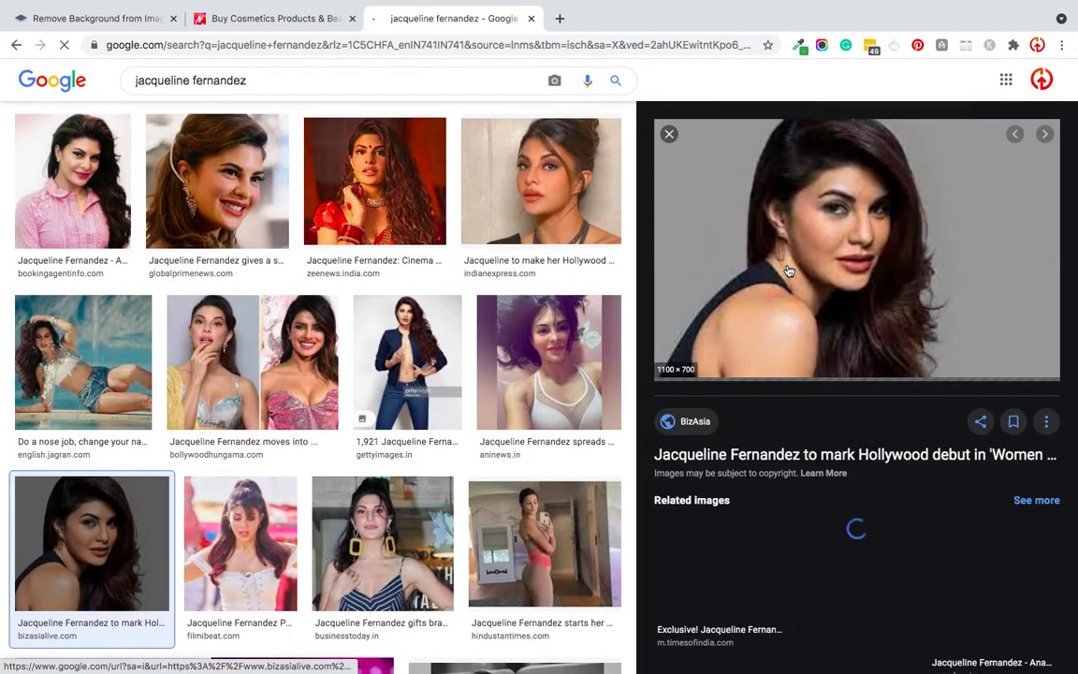
pyautogui.rightClick(738, 293)
pyautogui.click(795, 411)
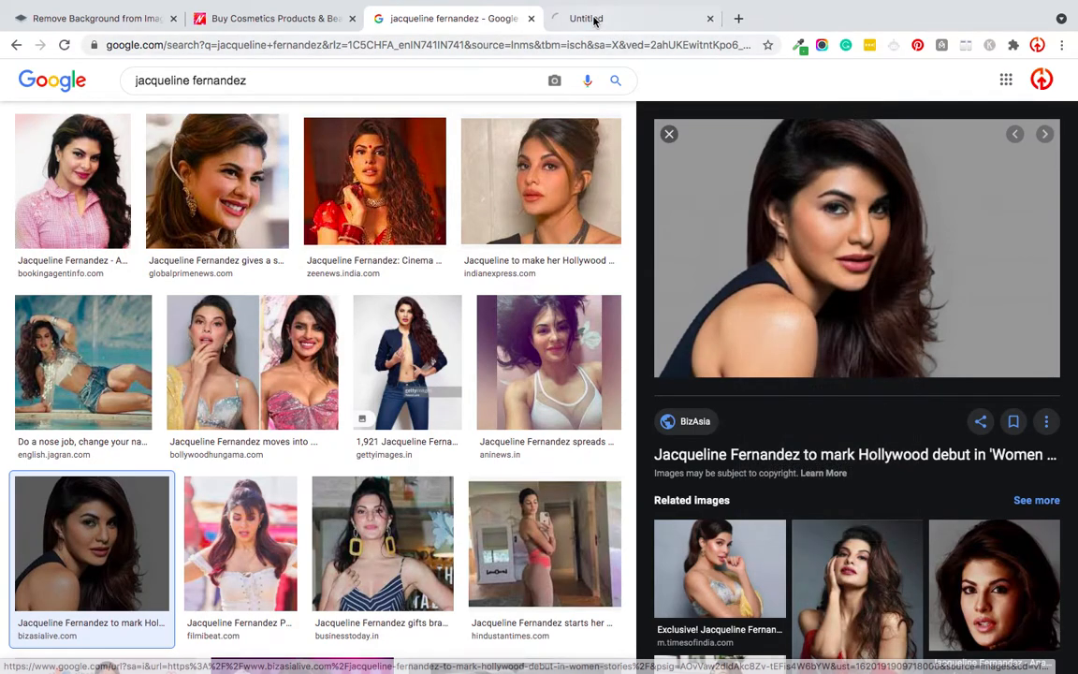
pyautogui.click(595, 19)
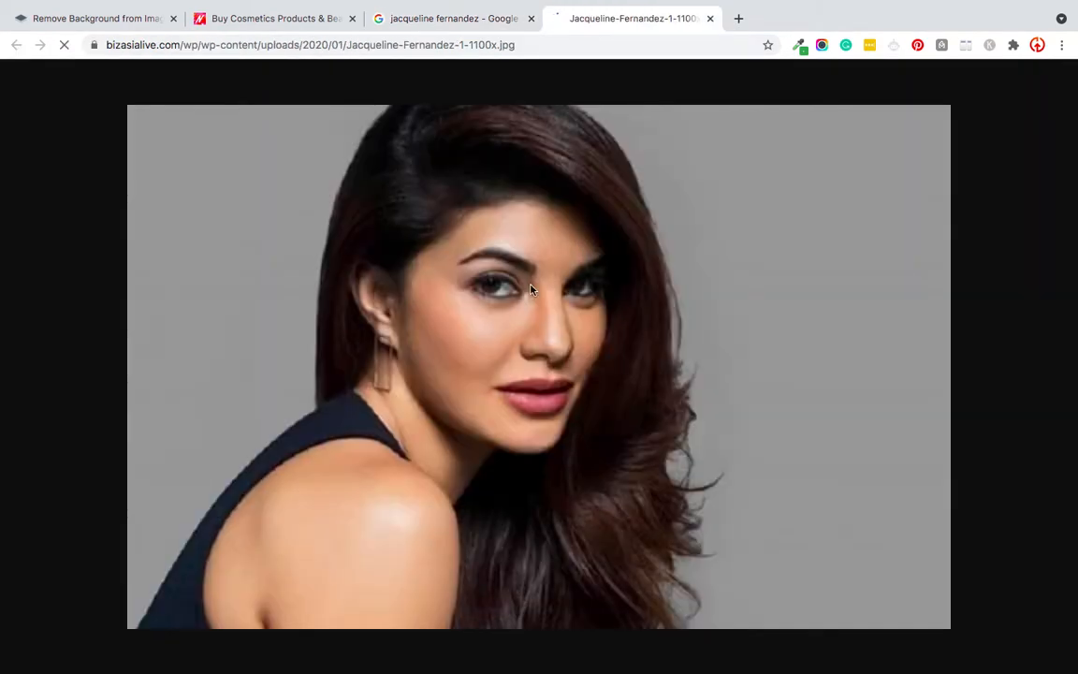
# Step: Save the opened portrait to the computer as a JPEG image
pyautogui.rightClick(508, 330)
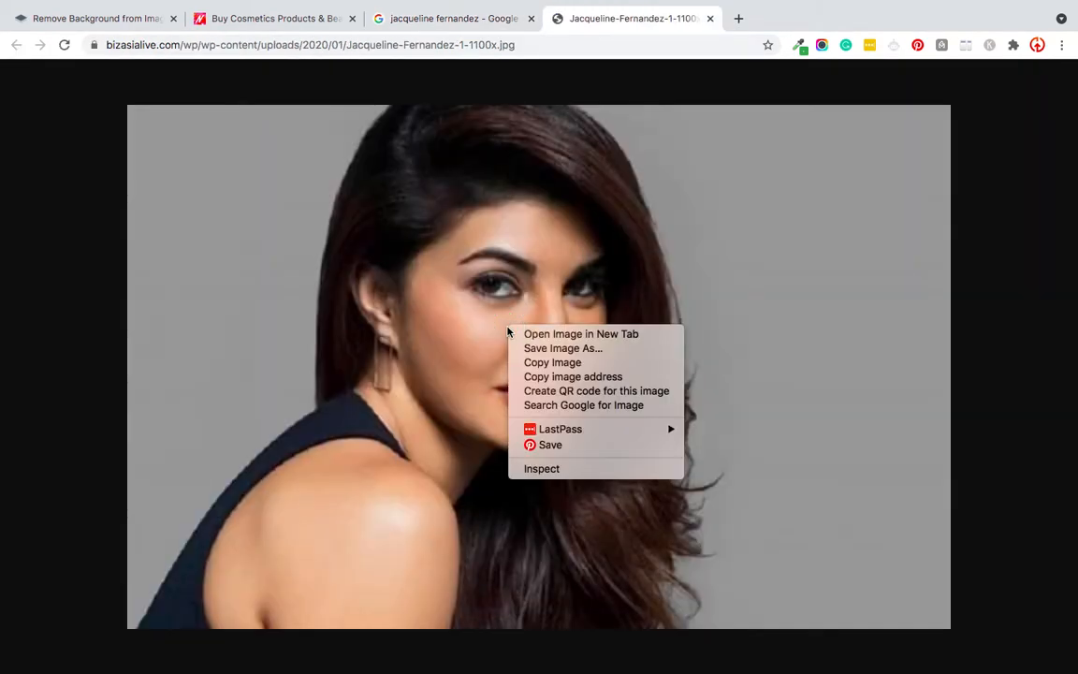
pyautogui.click(515, 348)
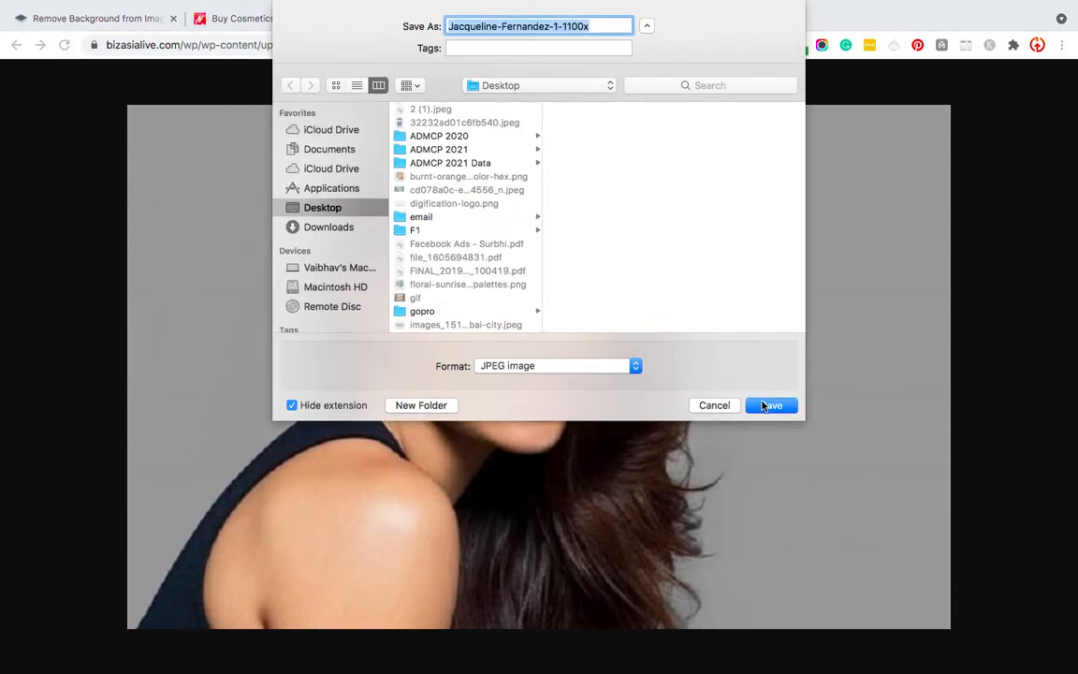
pyautogui.click(769, 404)
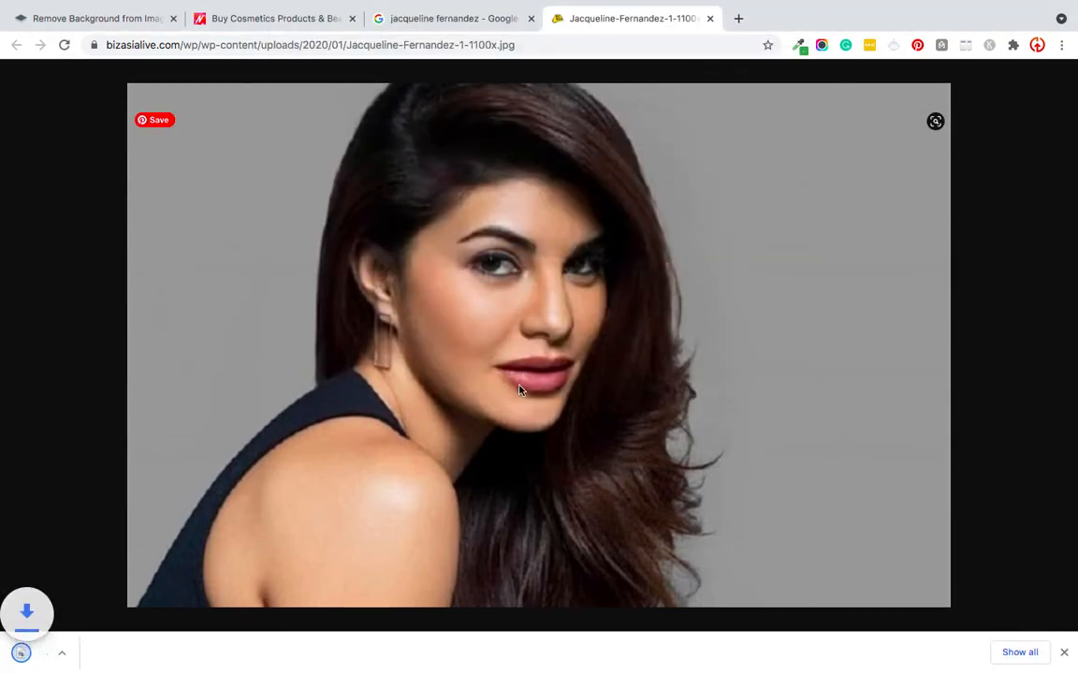
# Step: Upload the downloaded JPEG portrait to remove.bg for background removal
pyautogui.click(411, 24)
pyautogui.scroll(-3, 816, 463)
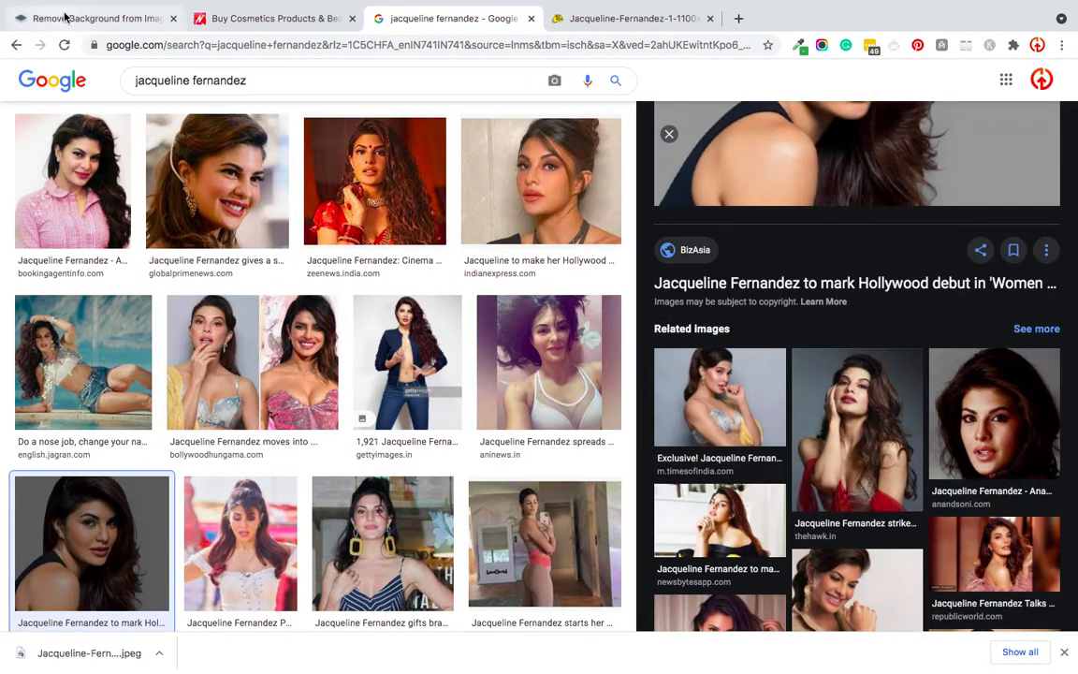
pyautogui.click(63, 14)
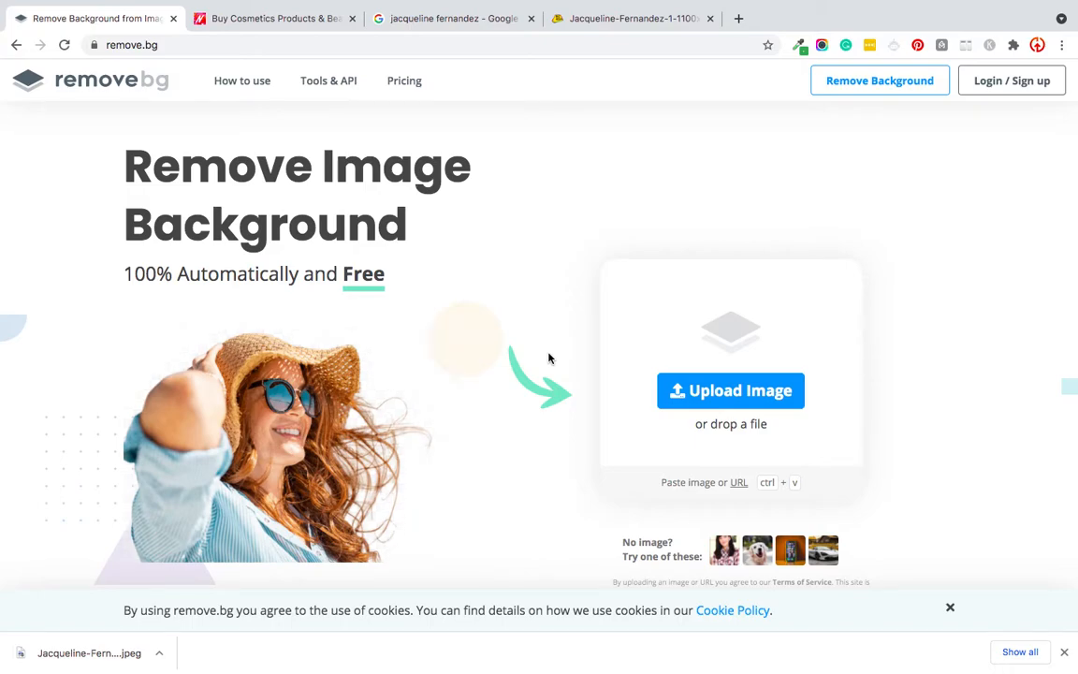
pyautogui.click(69, 649)
pyautogui.moveTo(68, 648); pyautogui.dragTo(659, 341)
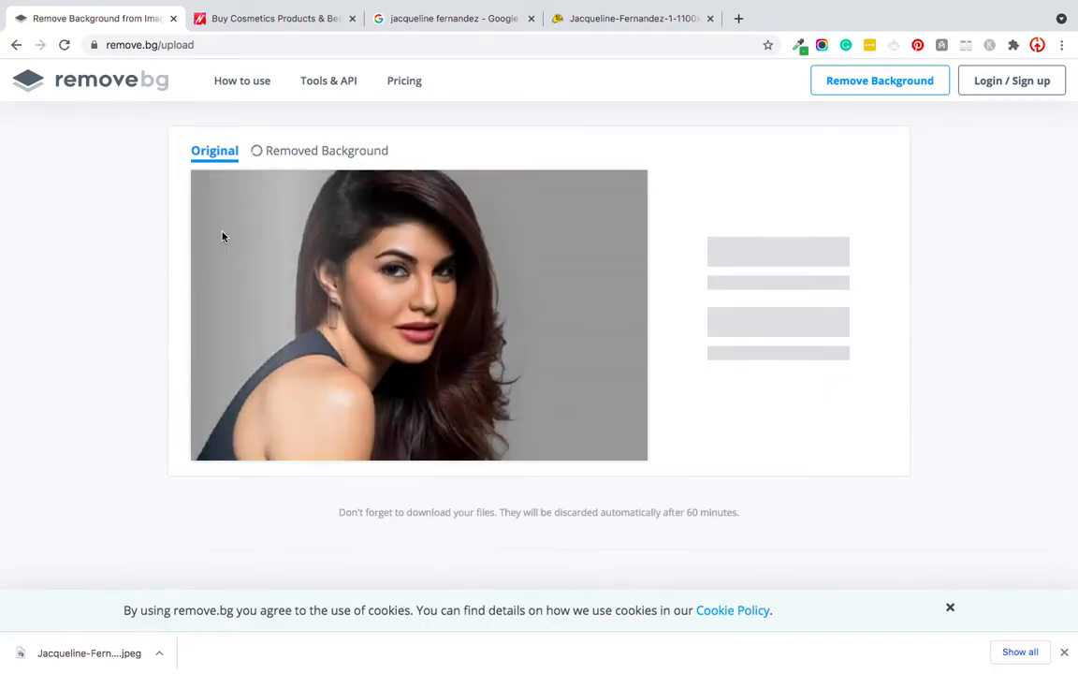
# Step: Compare the portrait's cutout with the original, and download the preview-size cutout
pyautogui.click(210, 155)
pyautogui.click(281, 152)
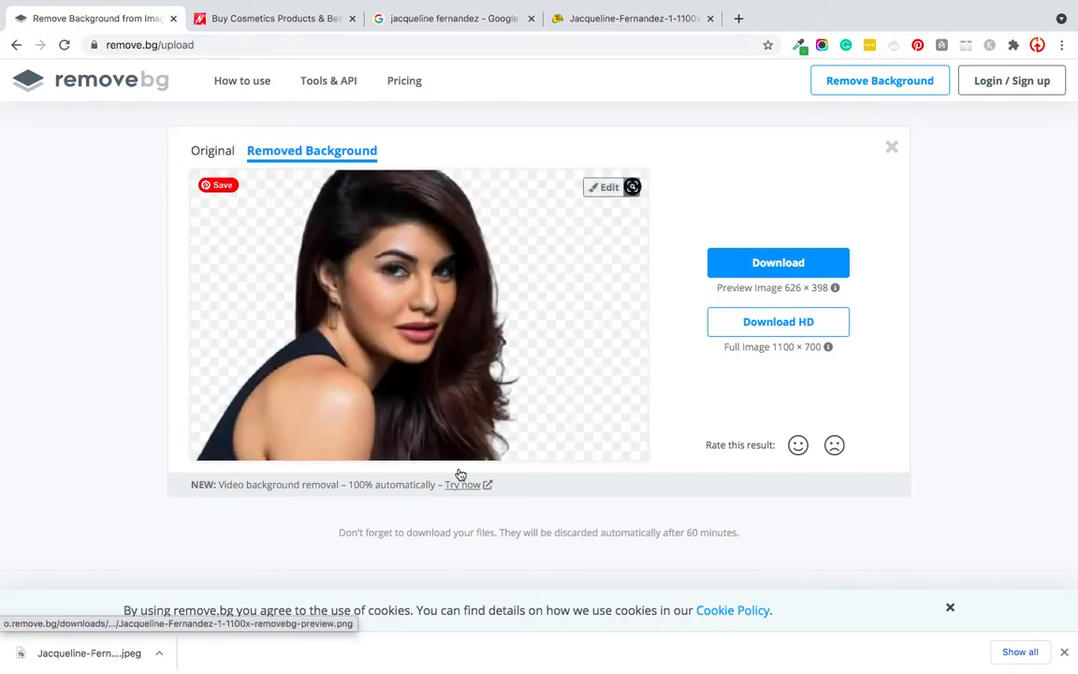
pyautogui.click(779, 263)
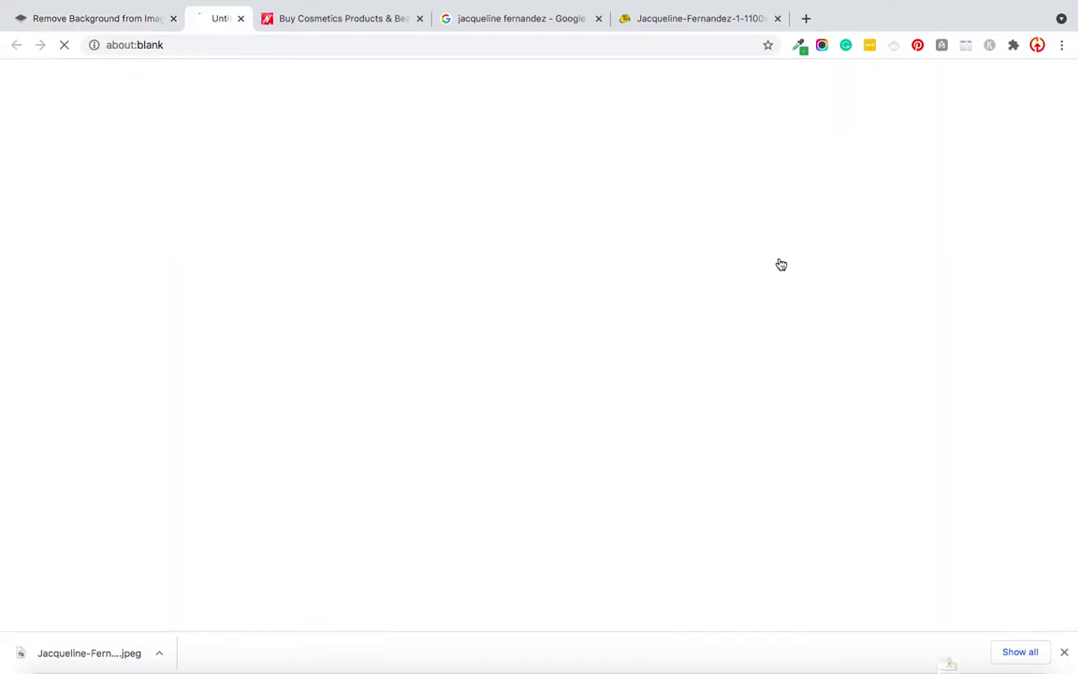
# Step: Upload the image "2 (1).jpeg" from the Desktop folder for background removal
pyautogui.scroll(1, 110, 397)
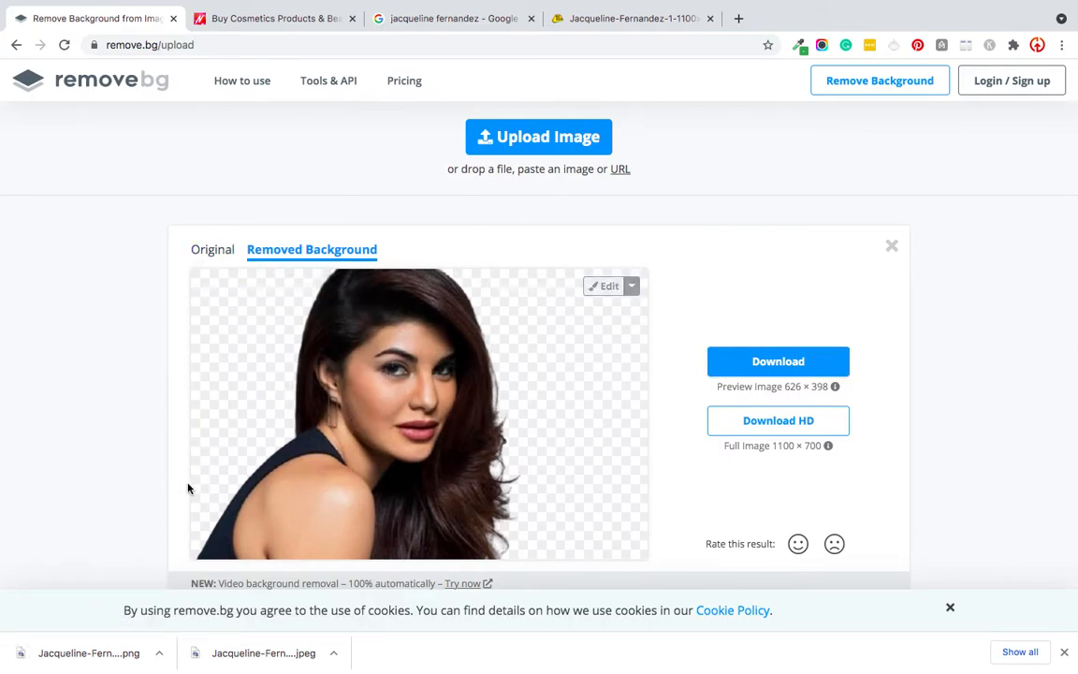
pyautogui.click(210, 249)
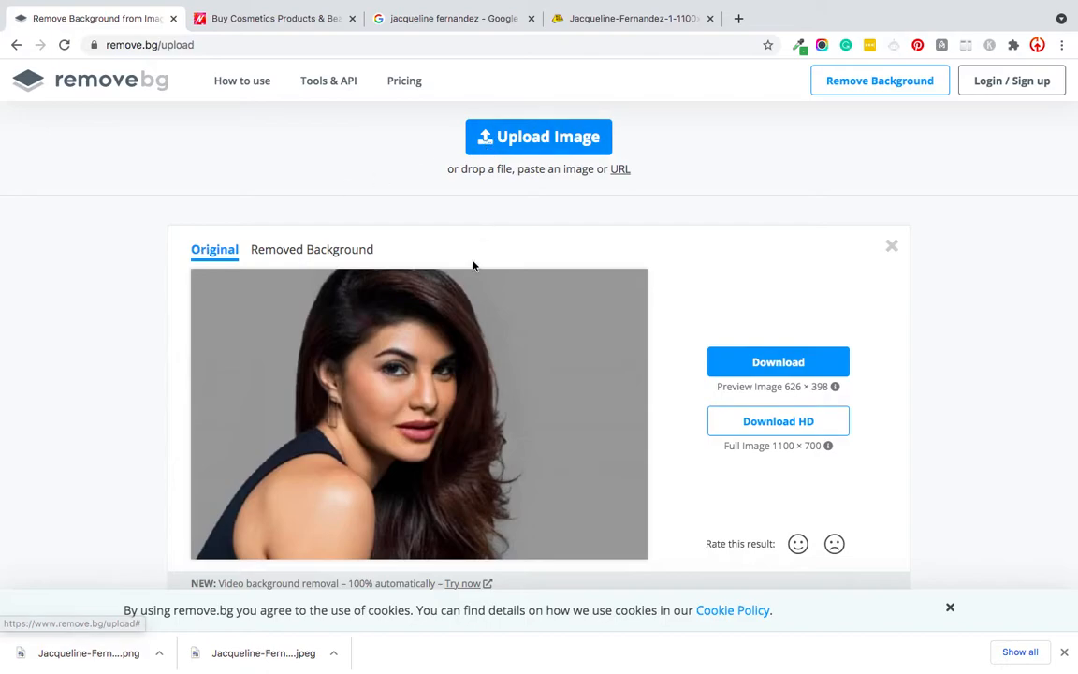
pyautogui.click(553, 138)
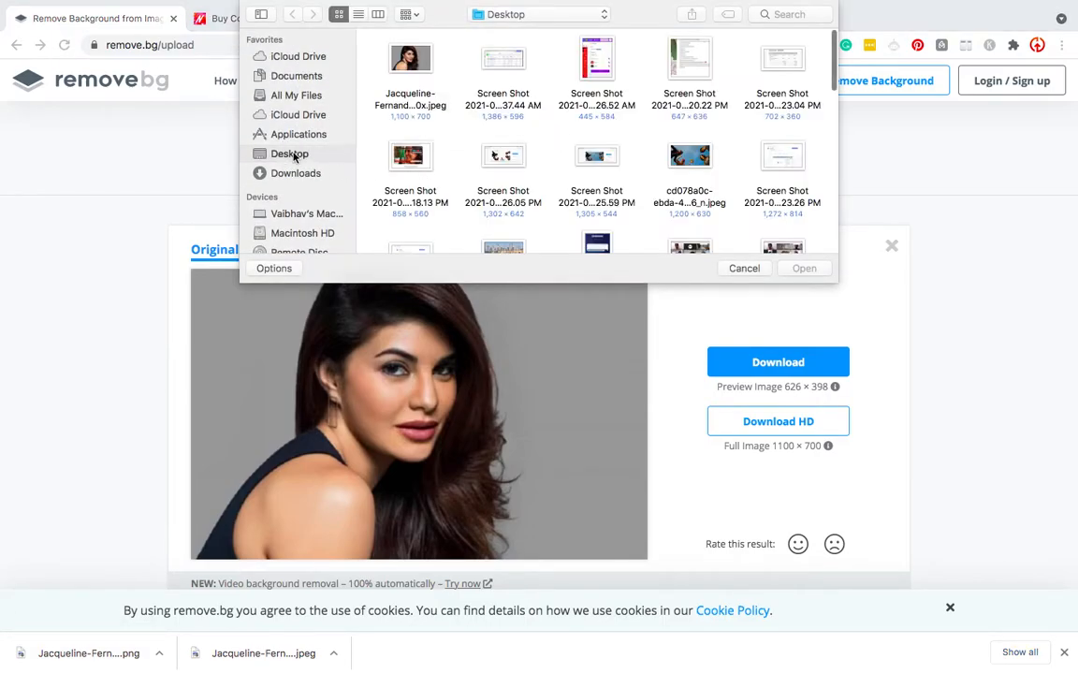
pyautogui.scroll(-10, 689, 159)
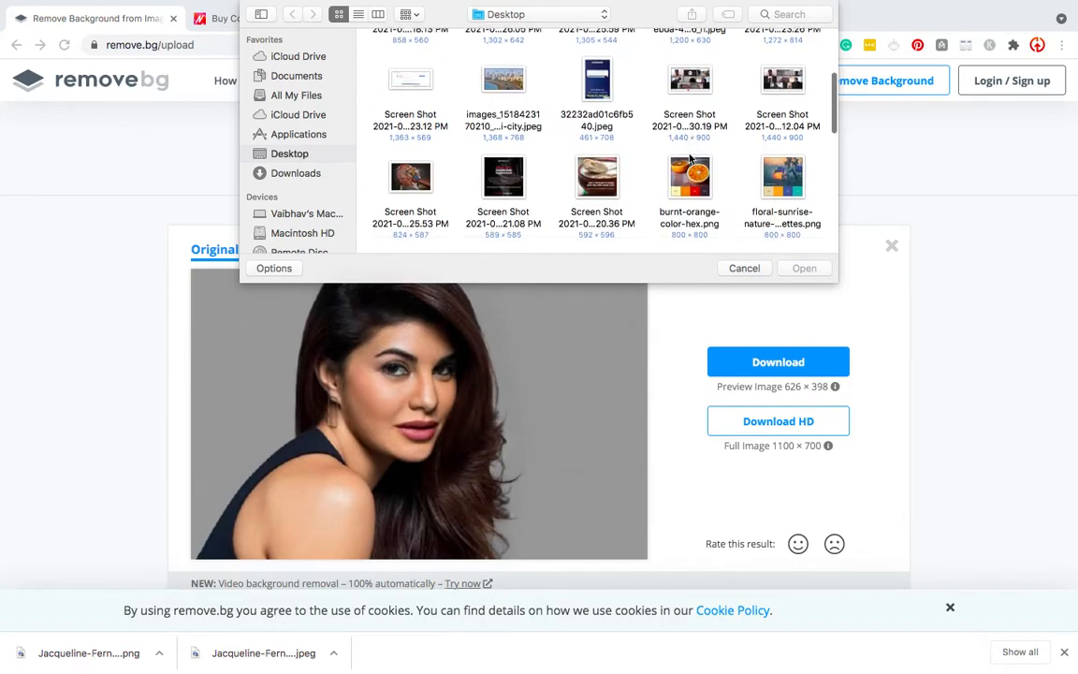
pyautogui.click(594, 187)
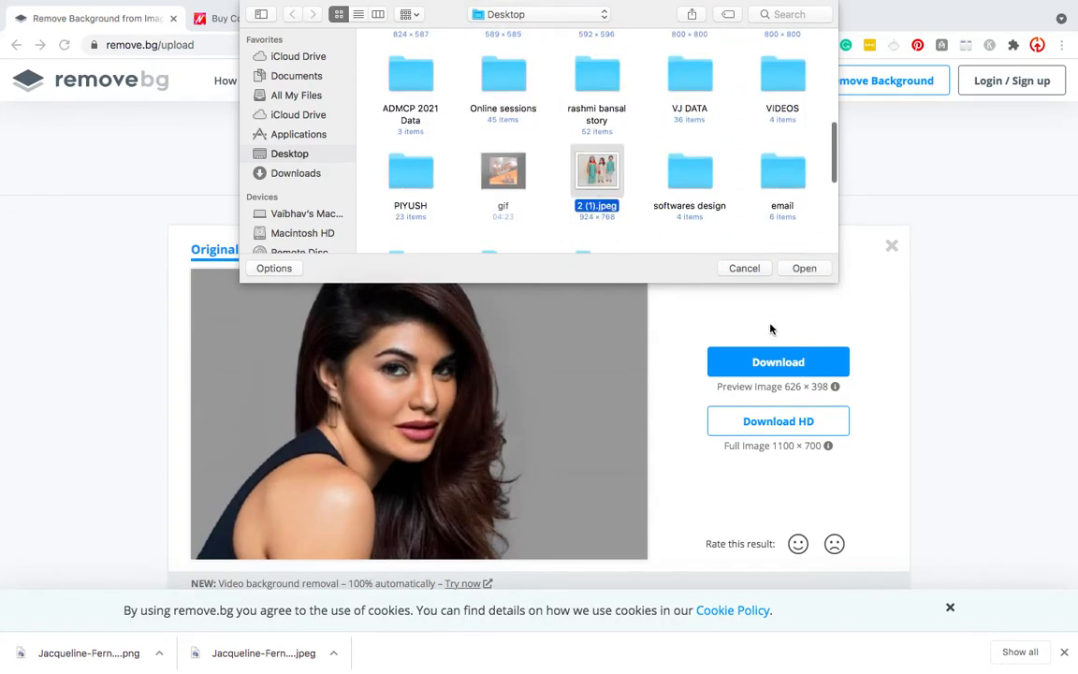
pyautogui.click(806, 268)
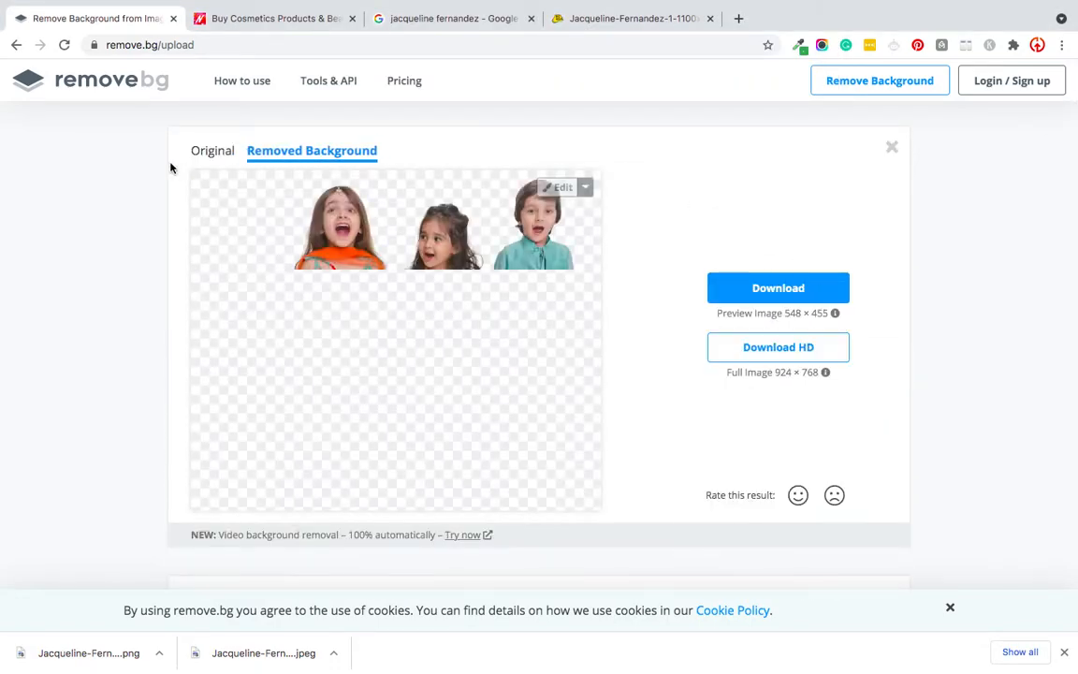
# Step: Compare the cutout of the three children with the original photo, and download its preview-size image
pyautogui.click(215, 156)
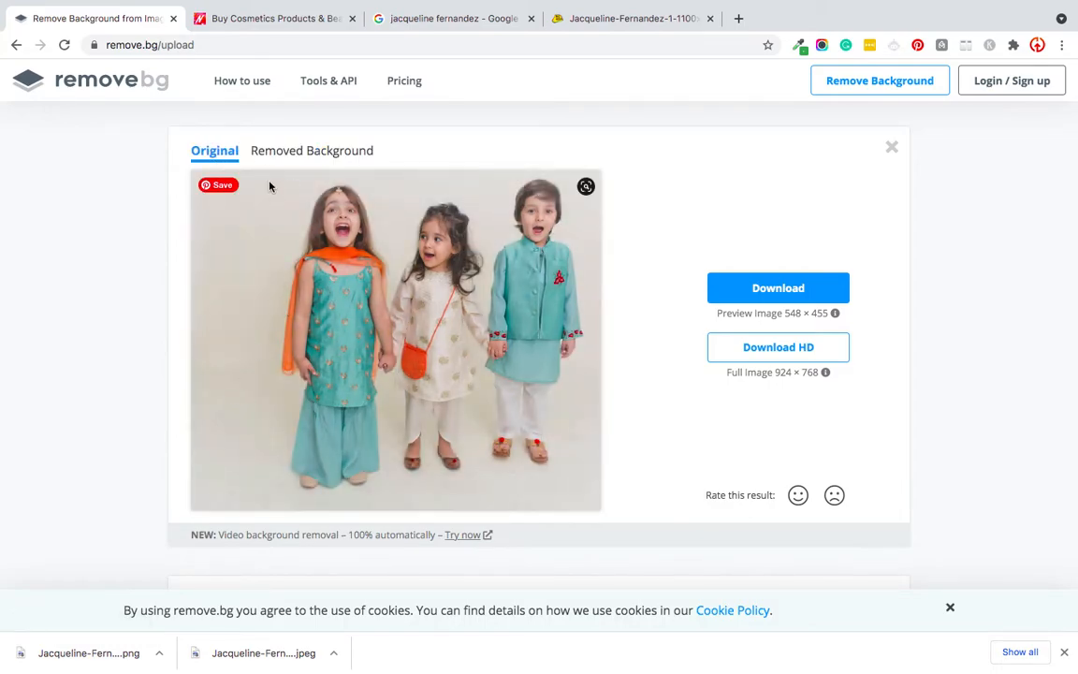
pyautogui.click(319, 152)
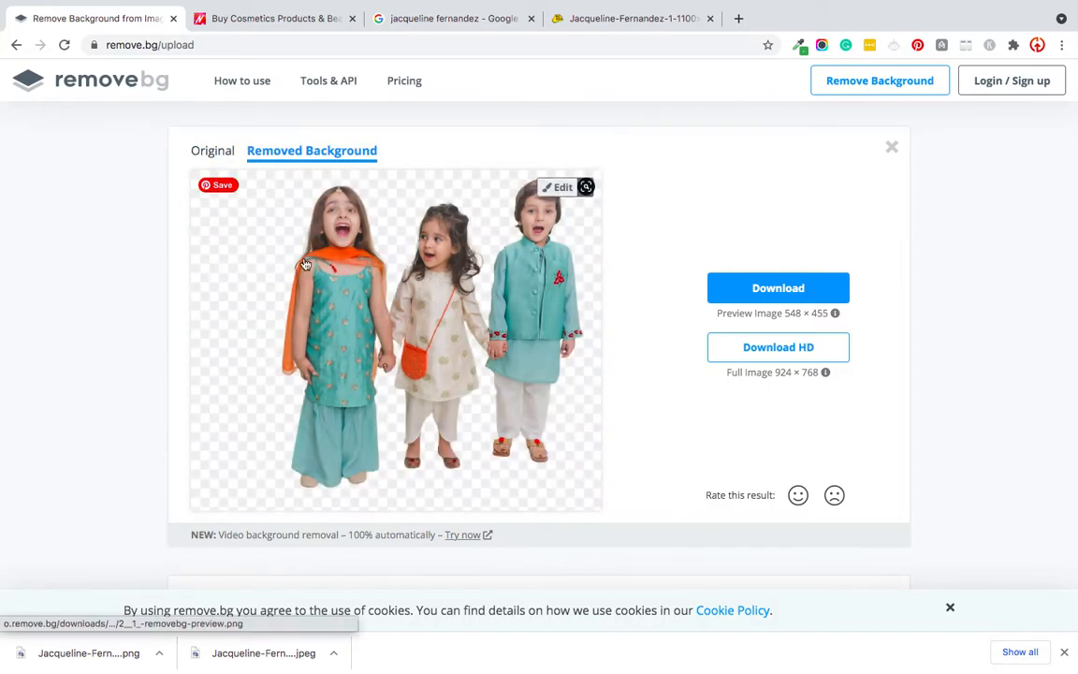
pyautogui.click(224, 160)
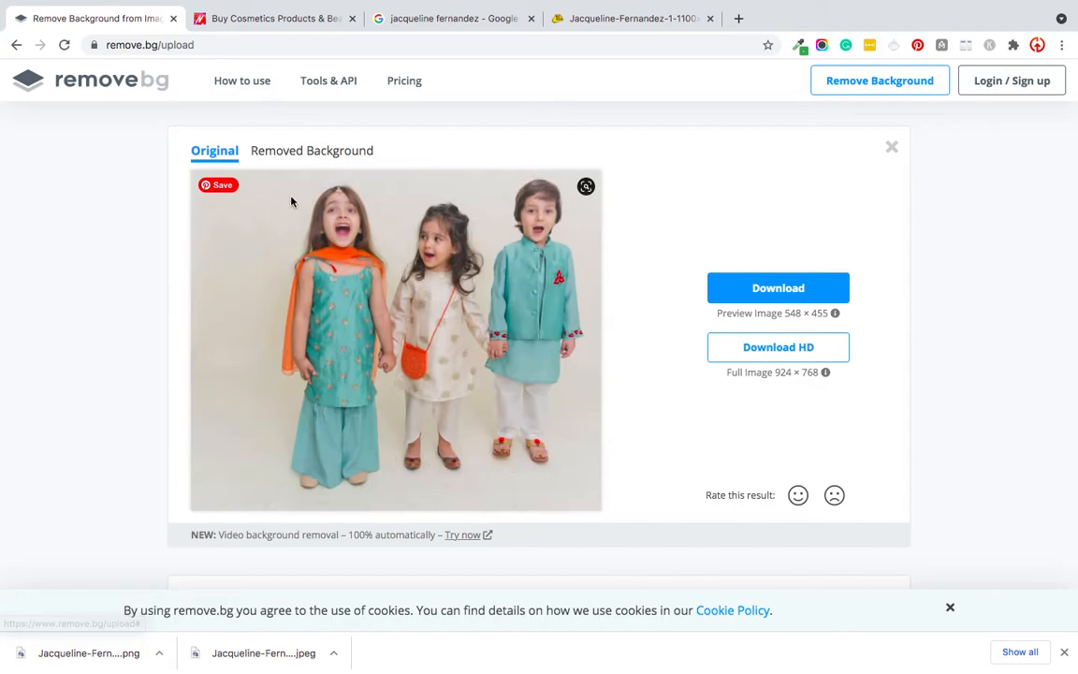
pyautogui.click(307, 166)
pyautogui.click(801, 288)
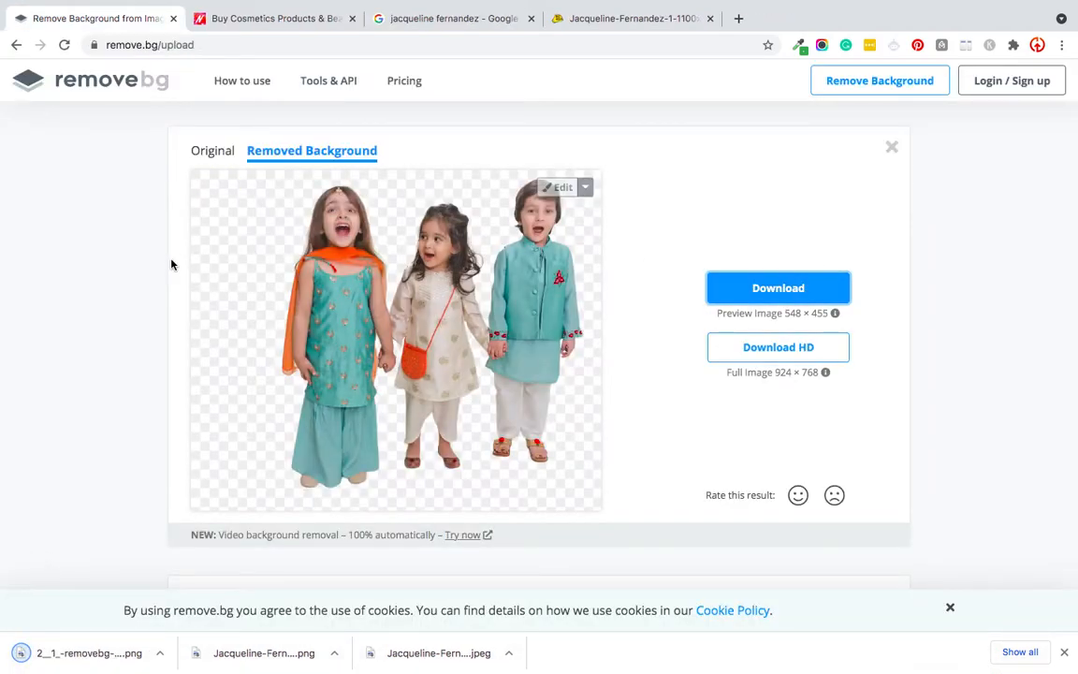
# Step: Remove the three children's result from the uploaded images page
pyautogui.click(891, 148)
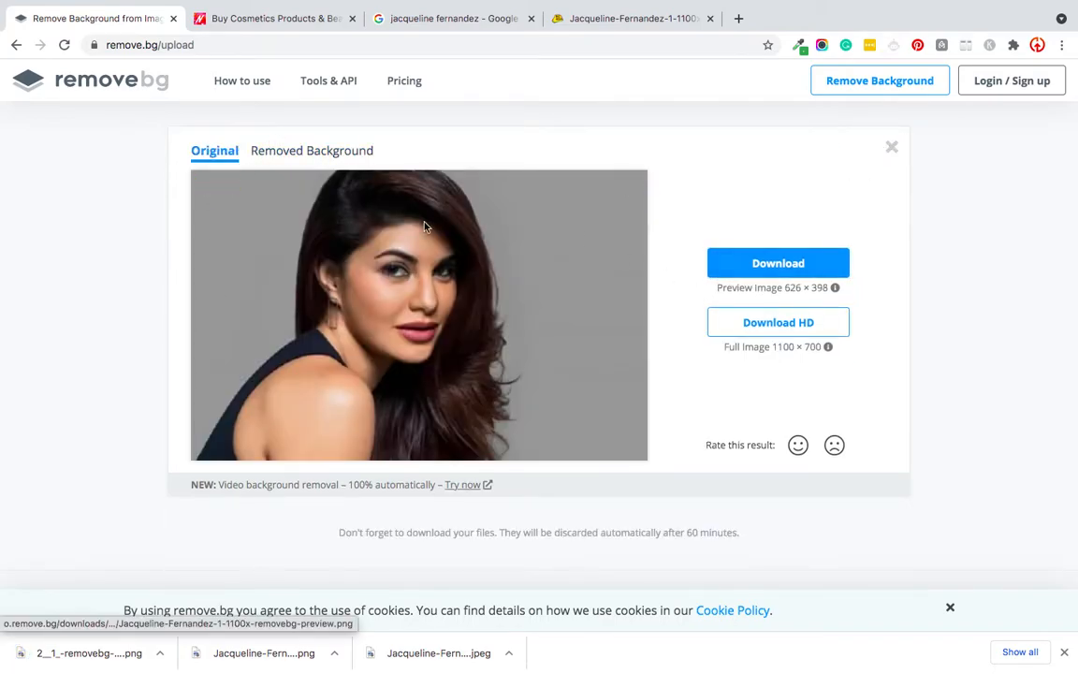
pyautogui.scroll(2, 452, 243)
pyautogui.scroll(-2, 452, 243)
pyautogui.scroll(2, 452, 243)
# Step: Upload the Desktop group photo whose name starts with "cd078a0c" for background removal, and download its preview-size cutout
pyautogui.click(541, 137)
pyautogui.scroll(-2, 688, 169)
pyautogui.scroll(-2, 689, 168)
pyautogui.scroll(-6, 572, 167)
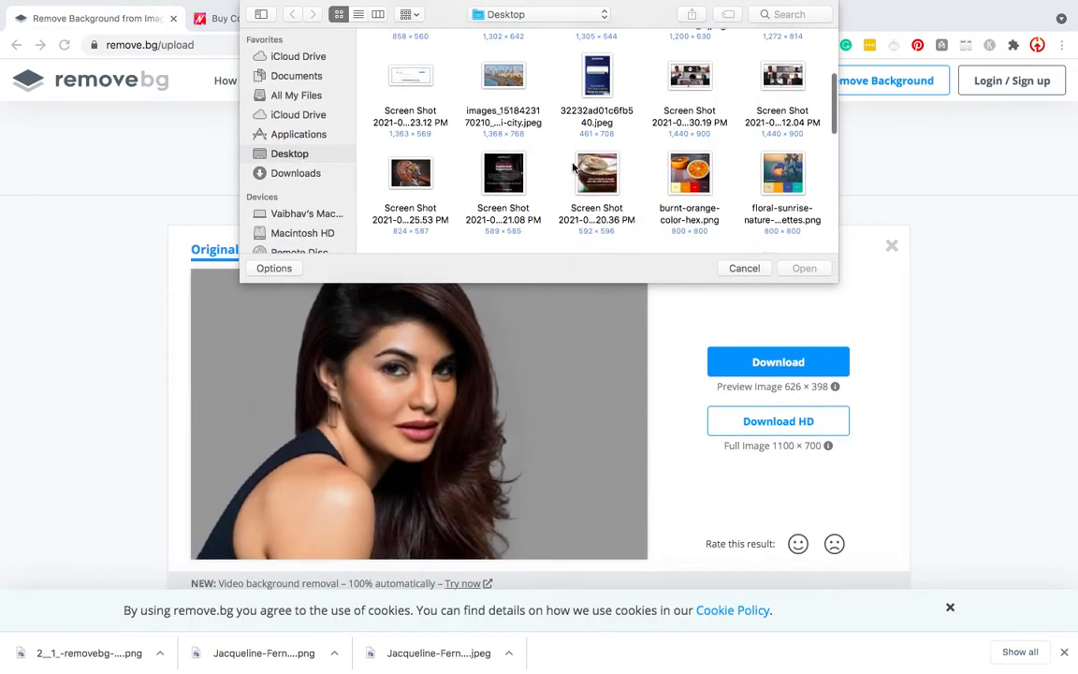
pyautogui.scroll(-5, 772, 244)
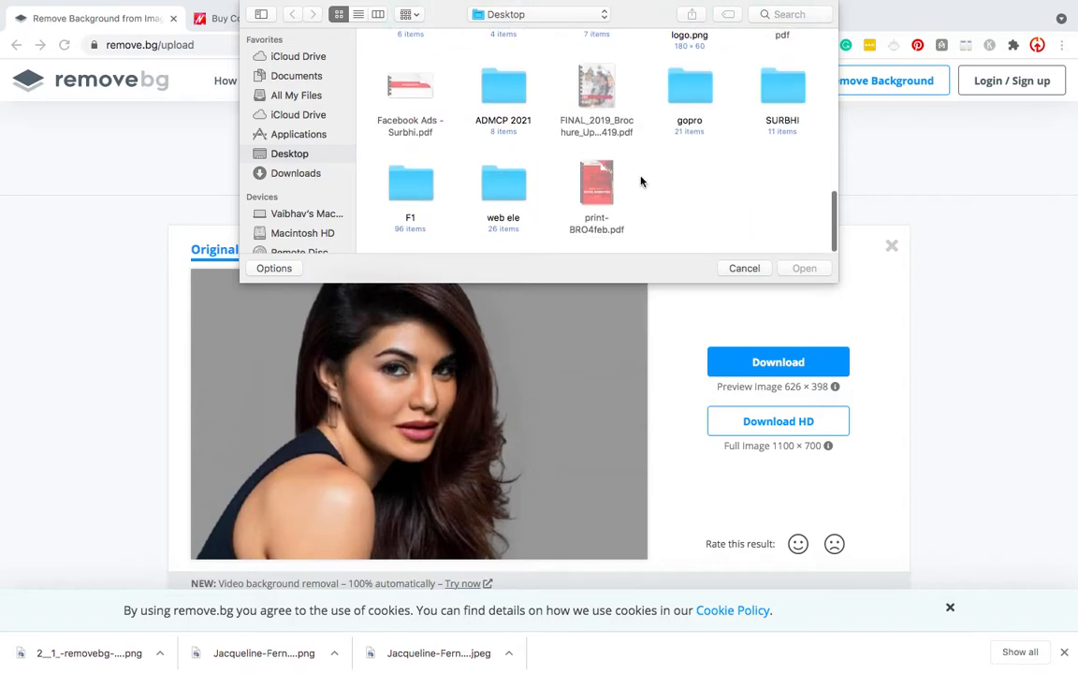
pyautogui.scroll(15, 642, 180)
pyautogui.scroll(-1, 642, 181)
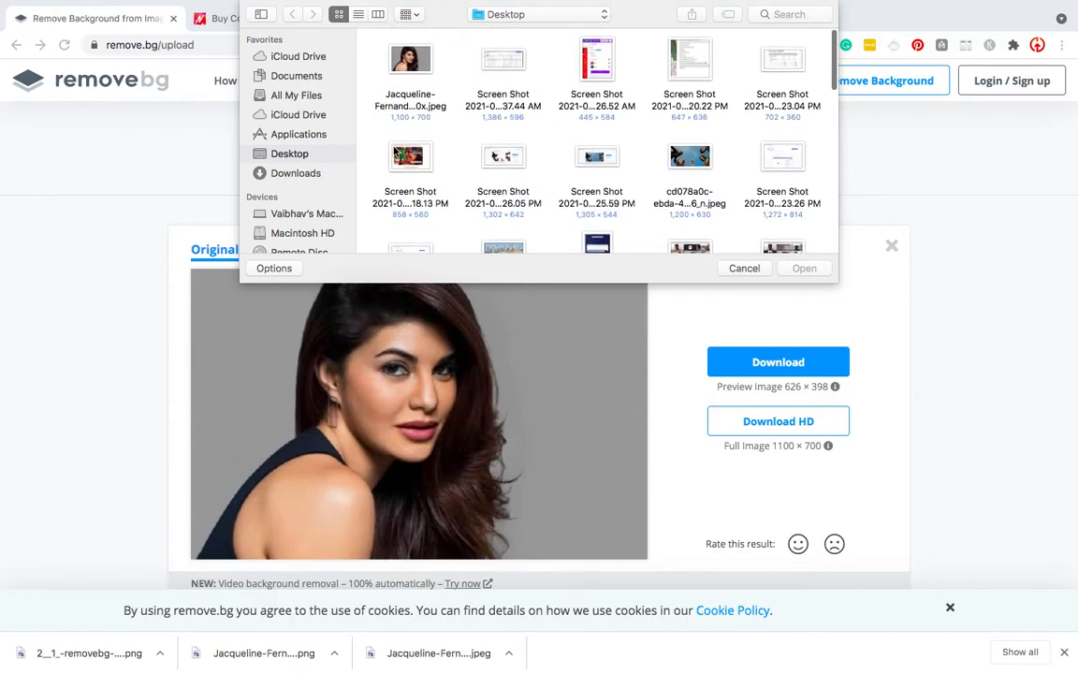
pyautogui.click(687, 155)
pyautogui.doubleClick(687, 156)
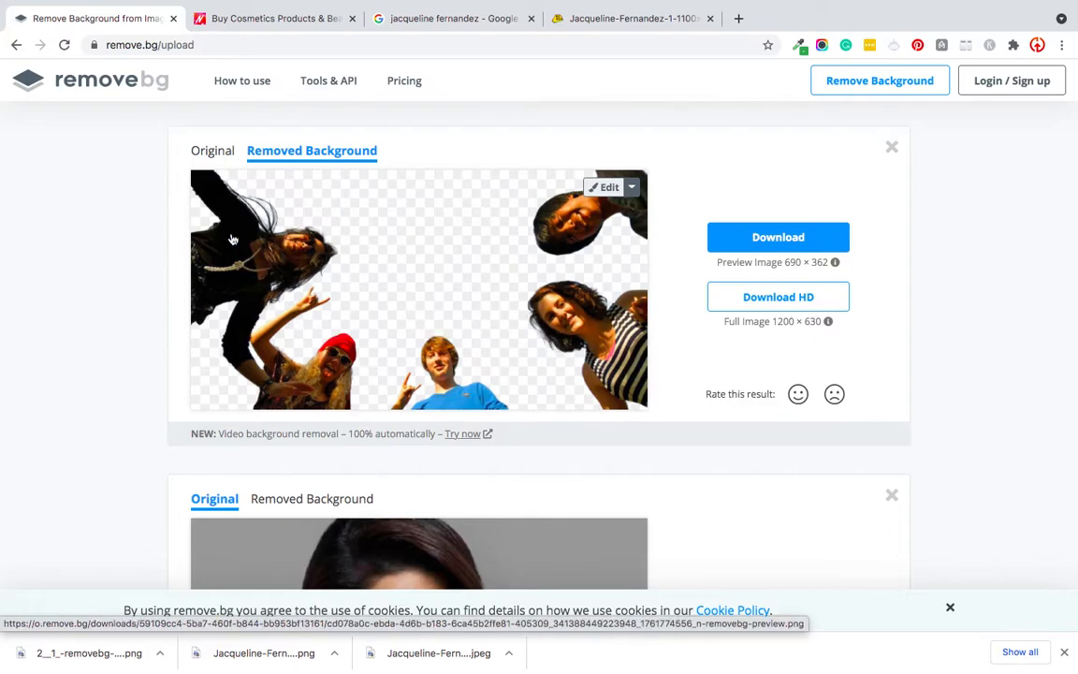
pyautogui.click(772, 238)
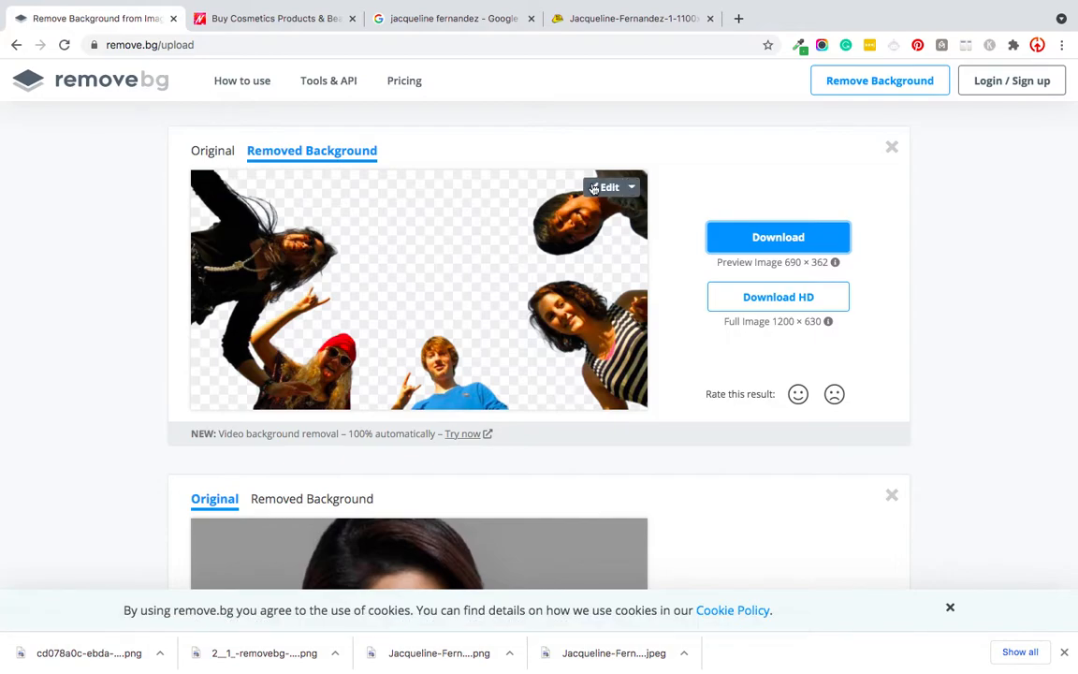
# Step: Edit the group cutout with the Erase brush, wiping out the dark-haired person at the upper right and the boy in blue
pyautogui.click(593, 187)
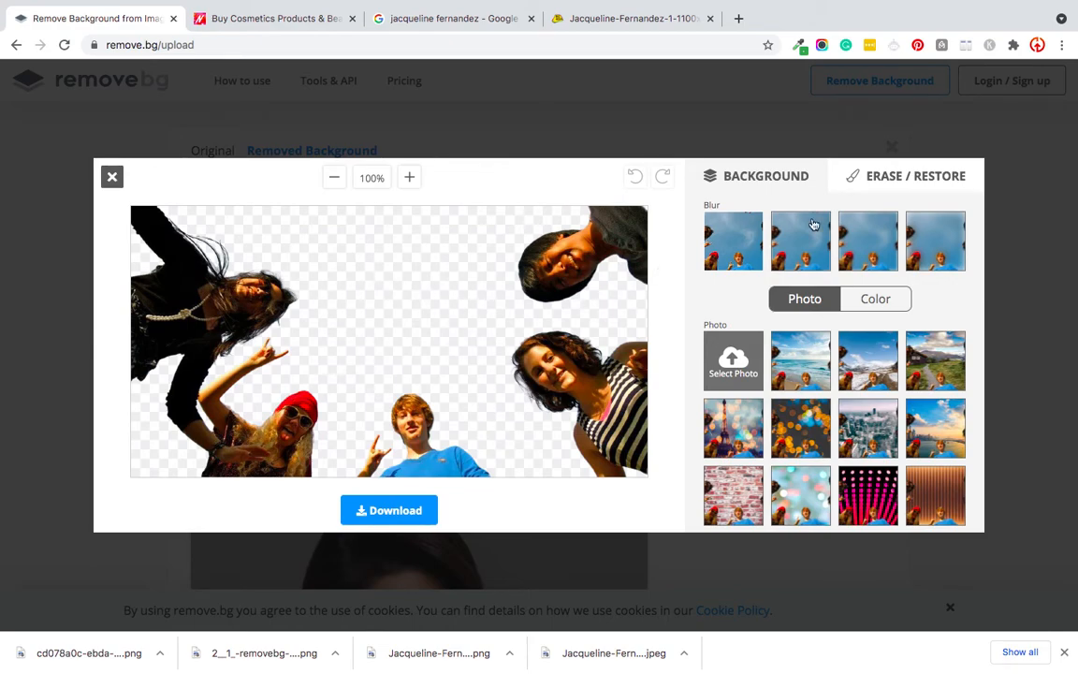
pyautogui.click(902, 178)
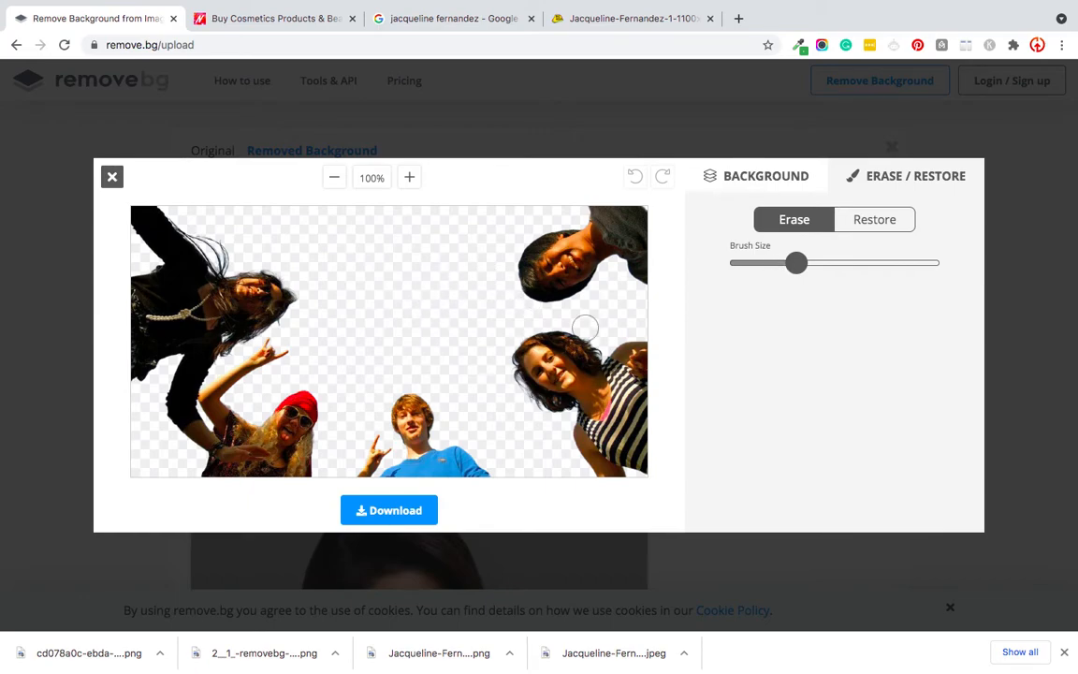
pyautogui.moveTo(600, 322); pyautogui.dragTo(616, 332)
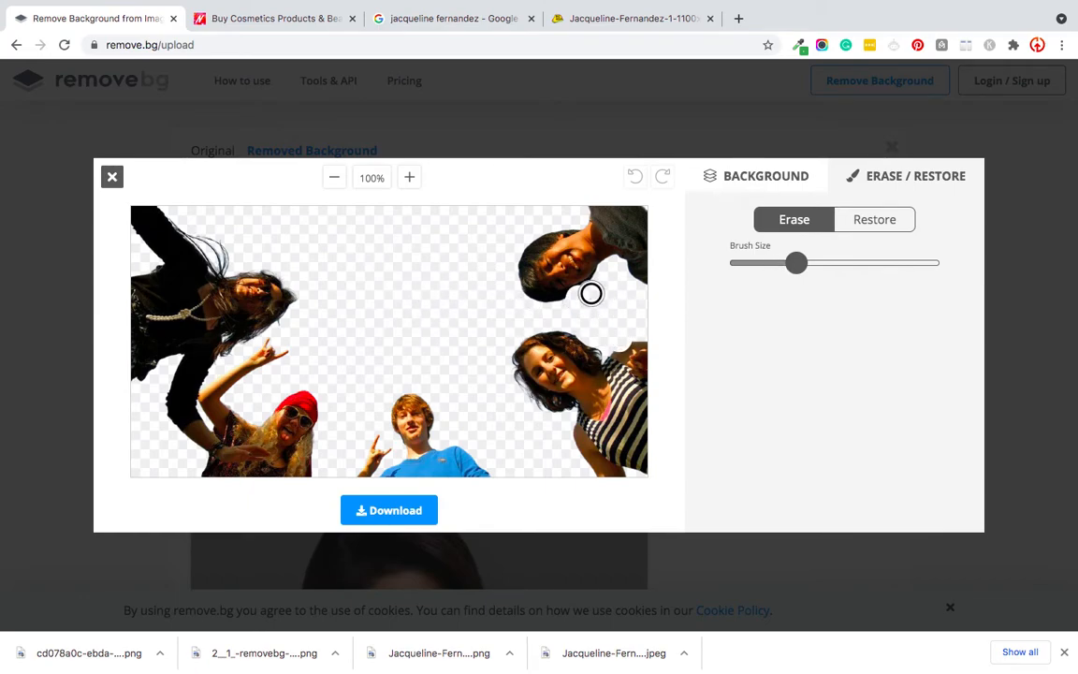
pyautogui.moveTo(591, 272)
pyautogui.mouseDown()
pyautogui.moveTo(532, 297)
pyautogui.moveTo(559, 286)
pyautogui.moveTo(561, 257)
pyautogui.moveTo(581, 258)
pyautogui.moveTo(559, 226)
pyautogui.moveTo(569, 226)
pyautogui.moveTo(532, 211)
pyautogui.moveTo(580, 242)
pyautogui.moveTo(608, 215)
pyautogui.moveTo(590, 200)
pyautogui.moveTo(627, 203)
pyautogui.moveTo(647, 232)
pyautogui.moveTo(613, 202)
pyautogui.moveTo(659, 263)
pyautogui.mouseUp()
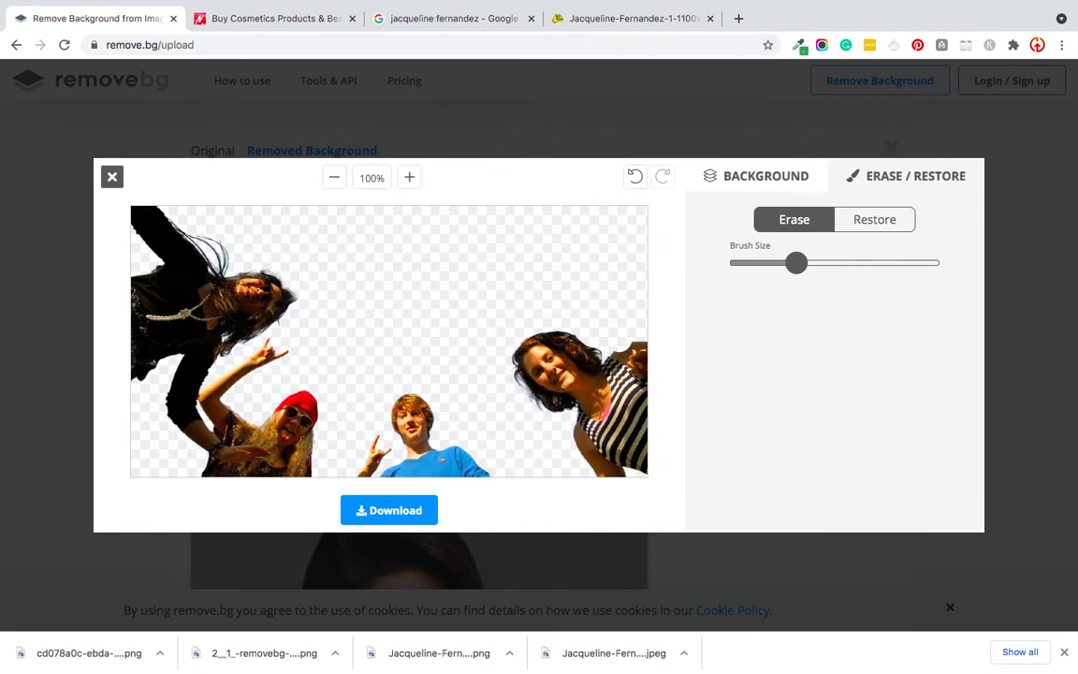
pyautogui.moveTo(384, 405)
pyautogui.mouseDown()
pyautogui.moveTo(433, 420)
pyautogui.moveTo(412, 408)
pyautogui.moveTo(473, 460)
pyautogui.moveTo(416, 430)
pyautogui.moveTo(397, 442)
pyautogui.moveTo(384, 426)
pyautogui.moveTo(368, 443)
pyautogui.moveTo(380, 474)
pyautogui.moveTo(422, 470)
pyautogui.moveTo(382, 452)
pyautogui.moveTo(495, 478)
pyautogui.mouseUp()
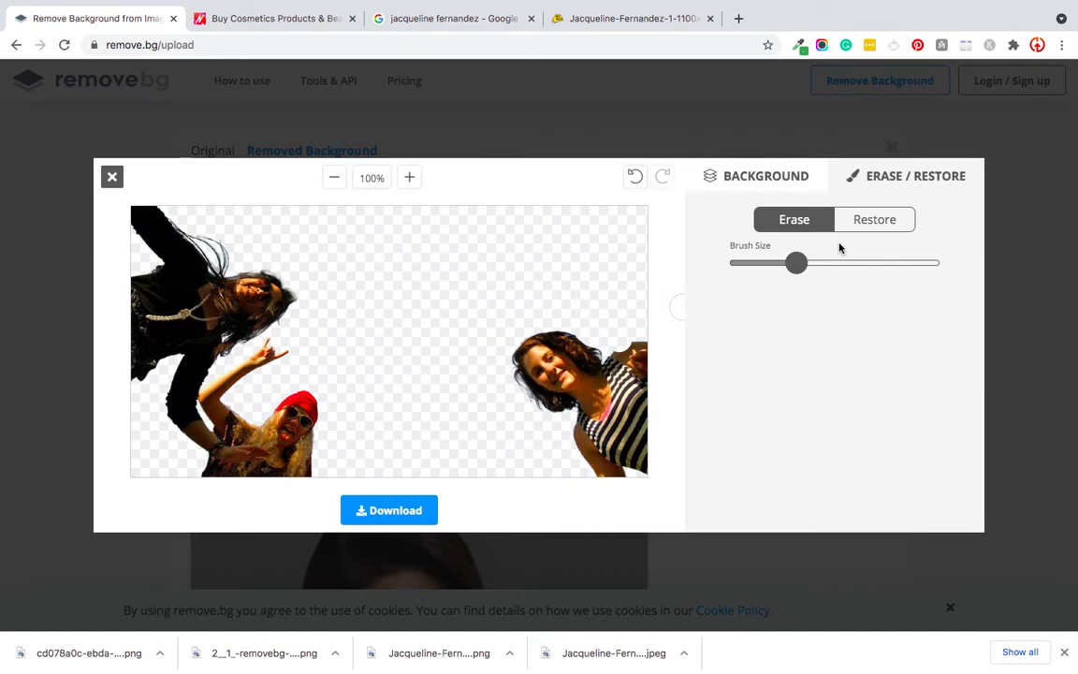
# Step: Restore the erased upper-right person with the surrounding sky, and close the cutout editor without downloading
pyautogui.click(861, 225)
pyautogui.moveTo(593, 239)
pyautogui.mouseDown()
pyautogui.moveTo(577, 266)
pyautogui.moveTo(628, 265)
pyautogui.moveTo(537, 214)
pyautogui.moveTo(526, 243)
pyautogui.moveTo(497, 239)
pyautogui.moveTo(558, 268)
pyautogui.moveTo(533, 265)
pyautogui.moveTo(603, 269)
pyautogui.moveTo(579, 246)
pyautogui.moveTo(627, 230)
pyautogui.moveTo(554, 248)
pyautogui.moveTo(541, 229)
pyautogui.moveTo(666, 224)
pyautogui.moveTo(498, 214)
pyautogui.moveTo(473, 243)
pyautogui.moveTo(496, 271)
pyautogui.moveTo(614, 285)
pyautogui.moveTo(645, 285)
pyautogui.moveTo(642, 213)
pyautogui.moveTo(469, 229)
pyautogui.moveTo(424, 208)
pyautogui.moveTo(474, 213)
pyautogui.moveTo(466, 245)
pyautogui.moveTo(410, 214)
pyautogui.moveTo(506, 289)
pyautogui.moveTo(615, 296)
pyautogui.mouseUp()
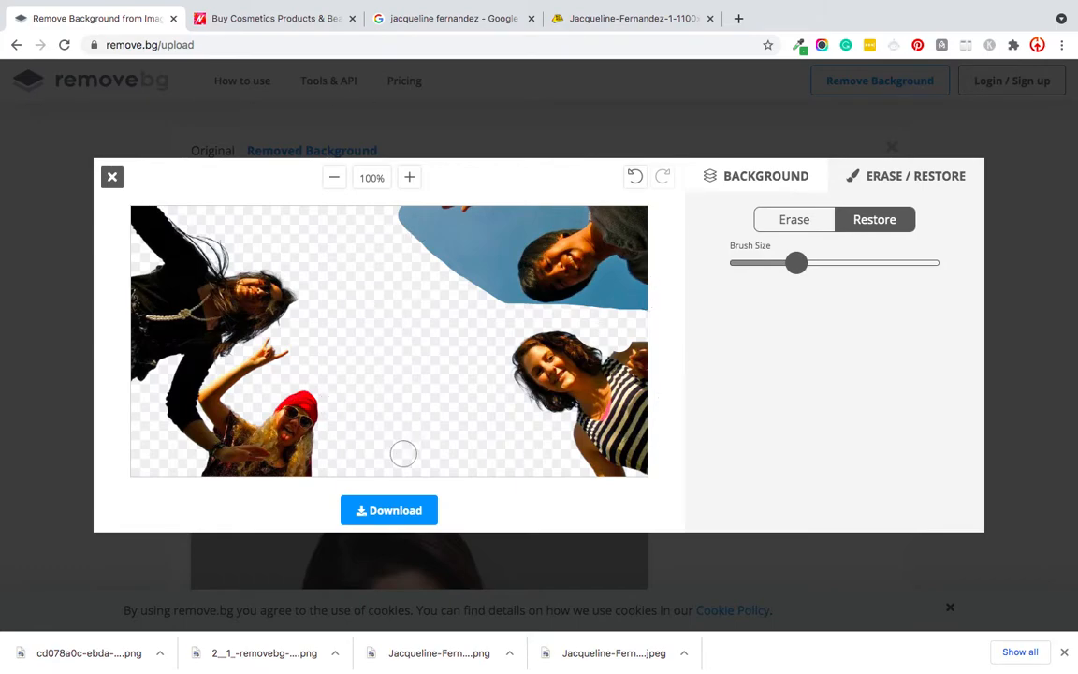
pyautogui.click(111, 177)
# Step: Switch to Photoshop and open the Desktop portrait "Jacqueline-Fernandez-1-1100x.jpeg"
pyautogui.moveTo(844, 668)
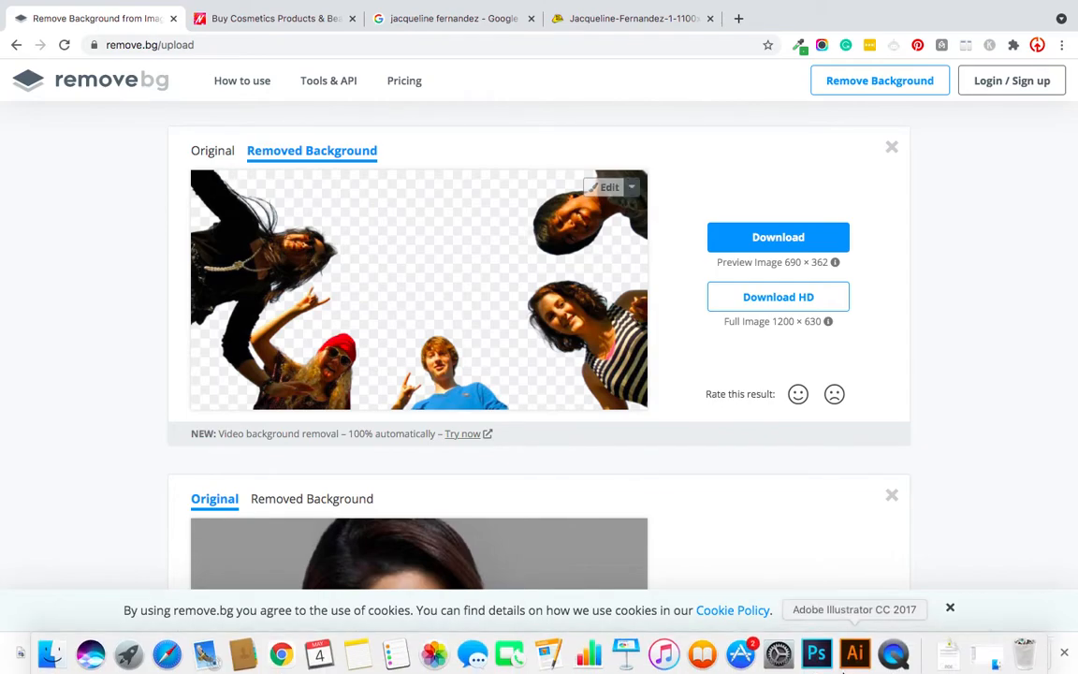
pyautogui.click(816, 656)
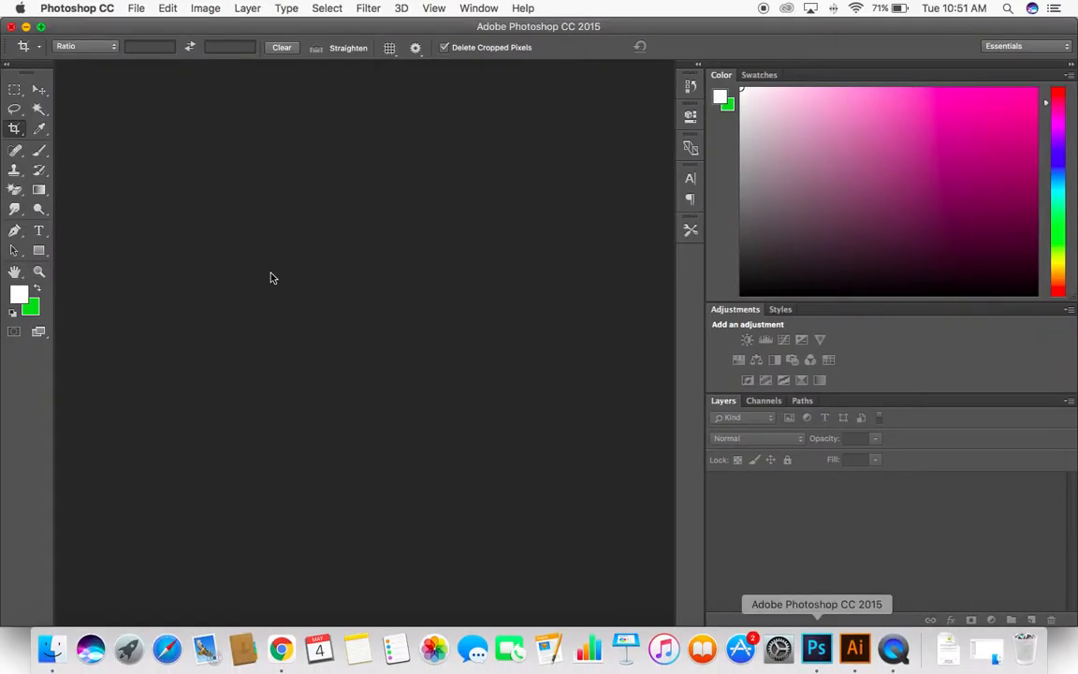
pyautogui.click(138, 9)
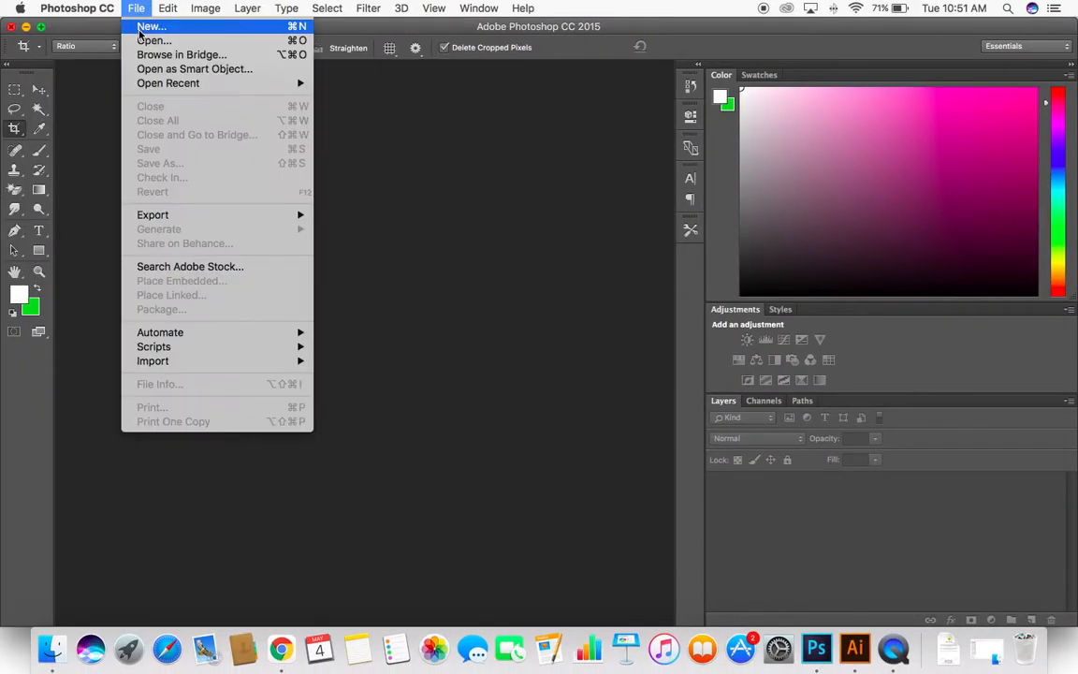
pyautogui.click(144, 41)
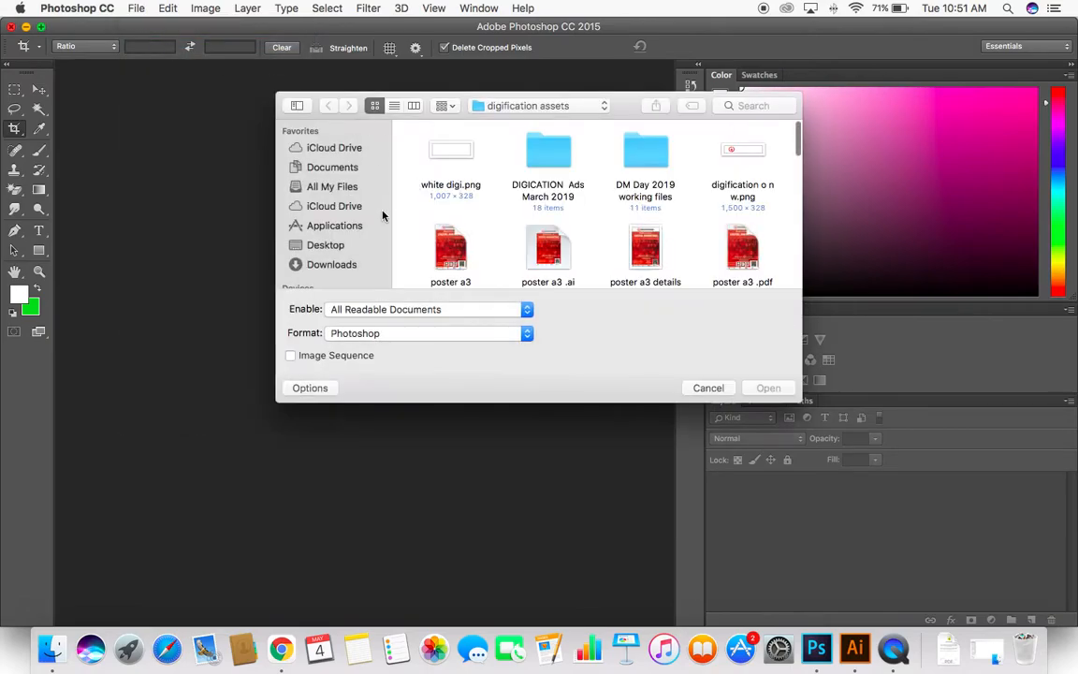
pyautogui.click(346, 245)
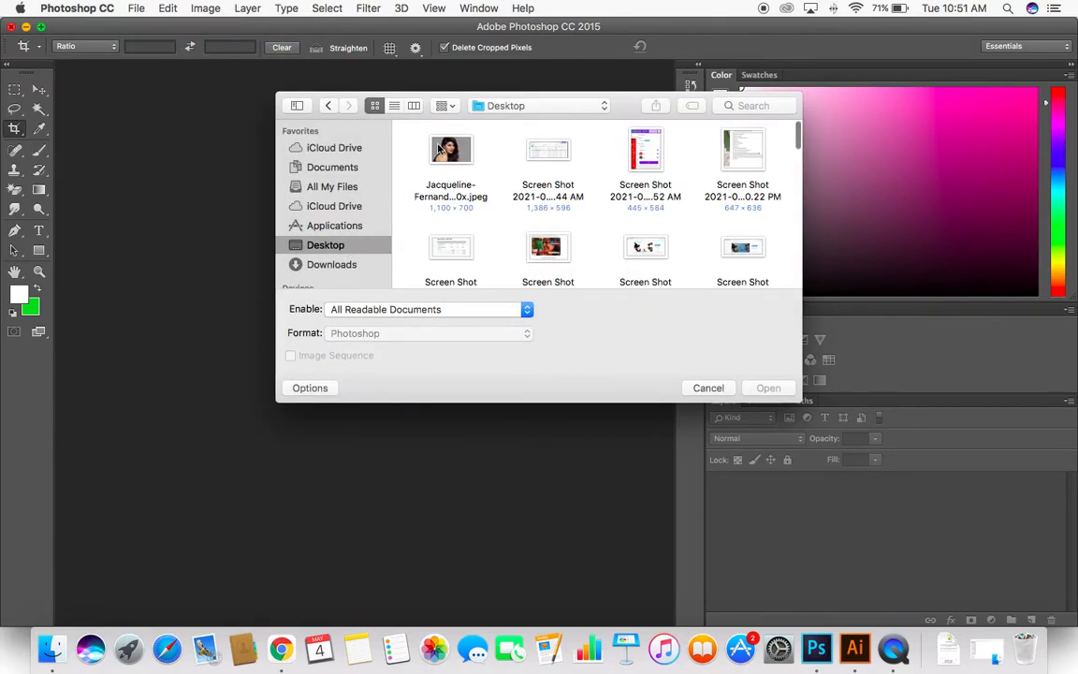
pyautogui.click(439, 150)
pyautogui.doubleClick(437, 145)
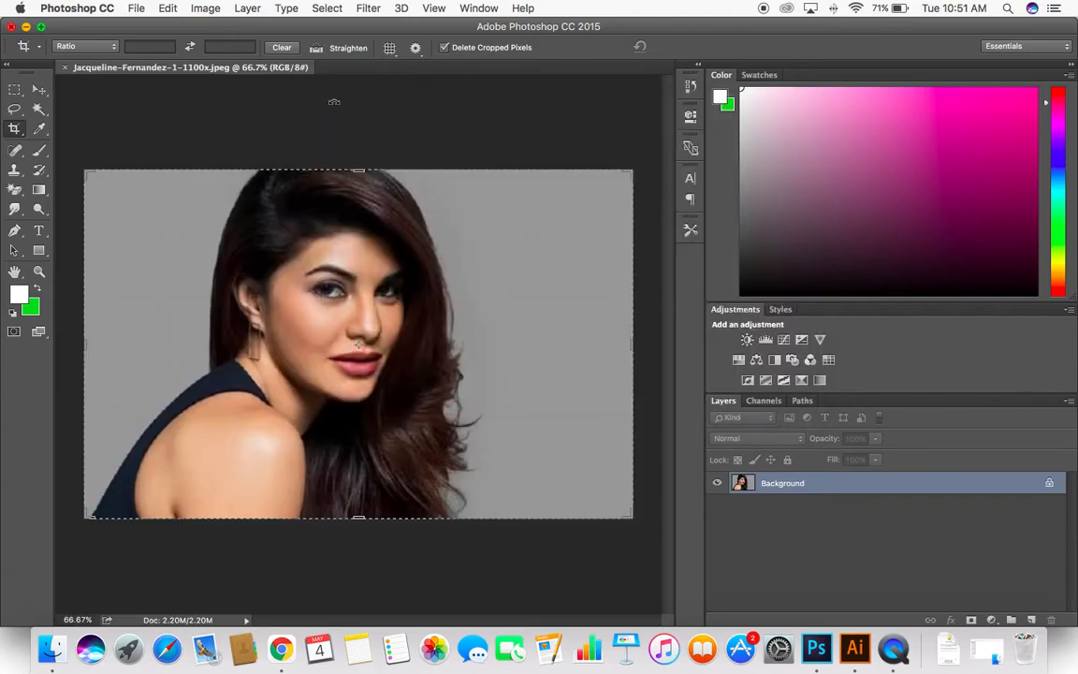
# Step: Erase the portrait's grey backdrop on both sides of the woman with the Magic Eraser, and undo the right-side erasure
pyautogui.click(38, 90)
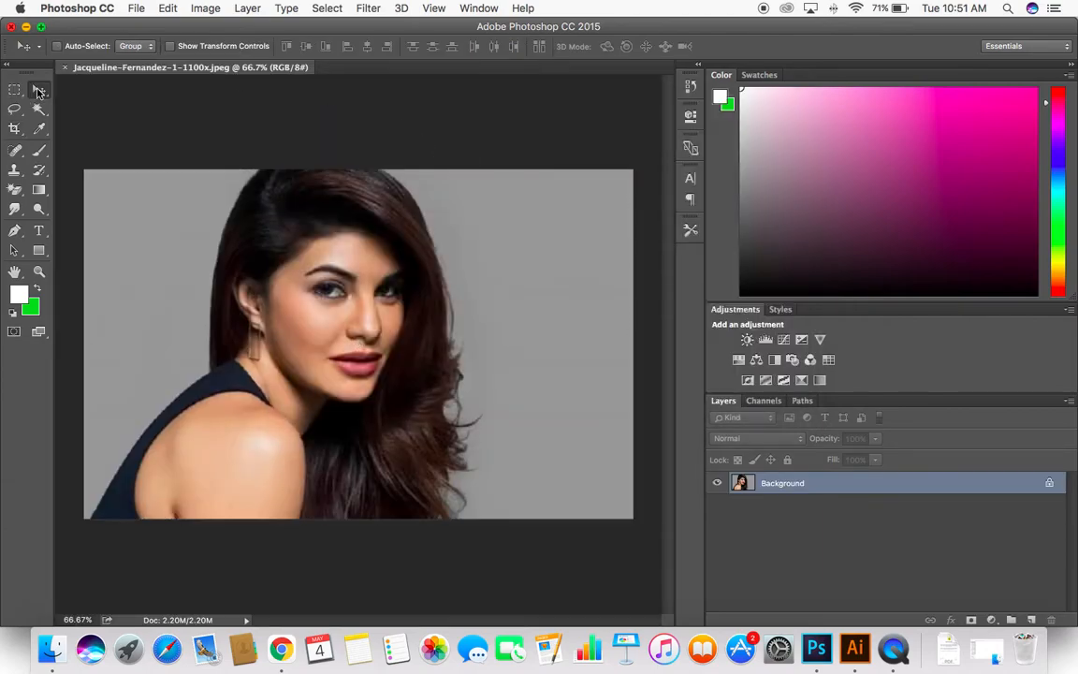
pyautogui.click(14, 192)
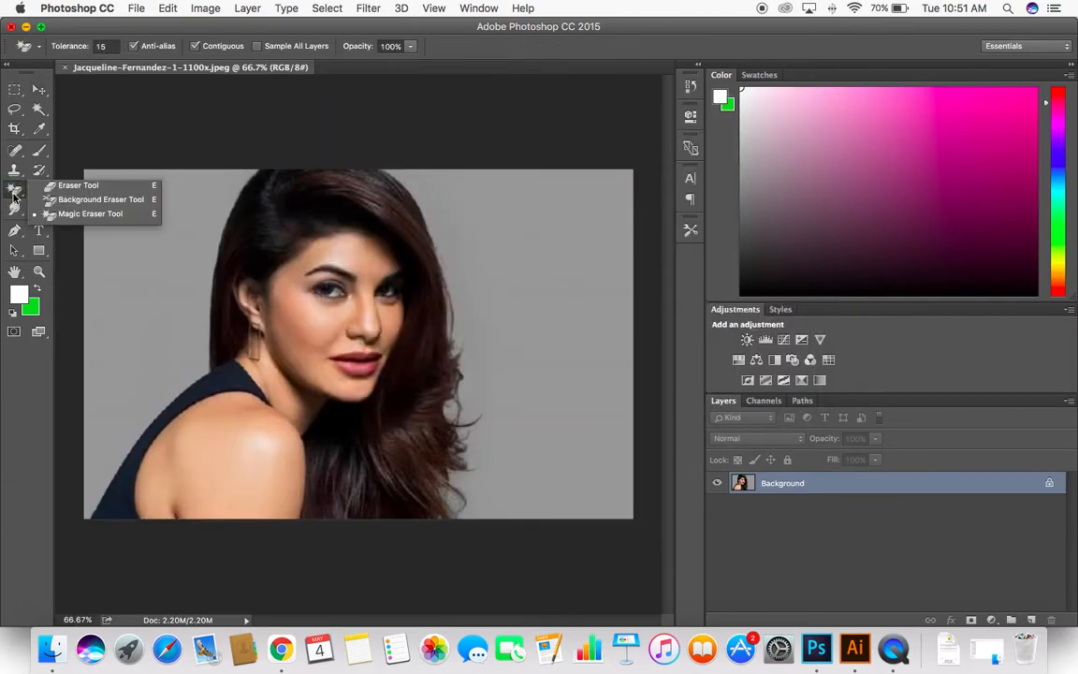
pyautogui.click(84, 213)
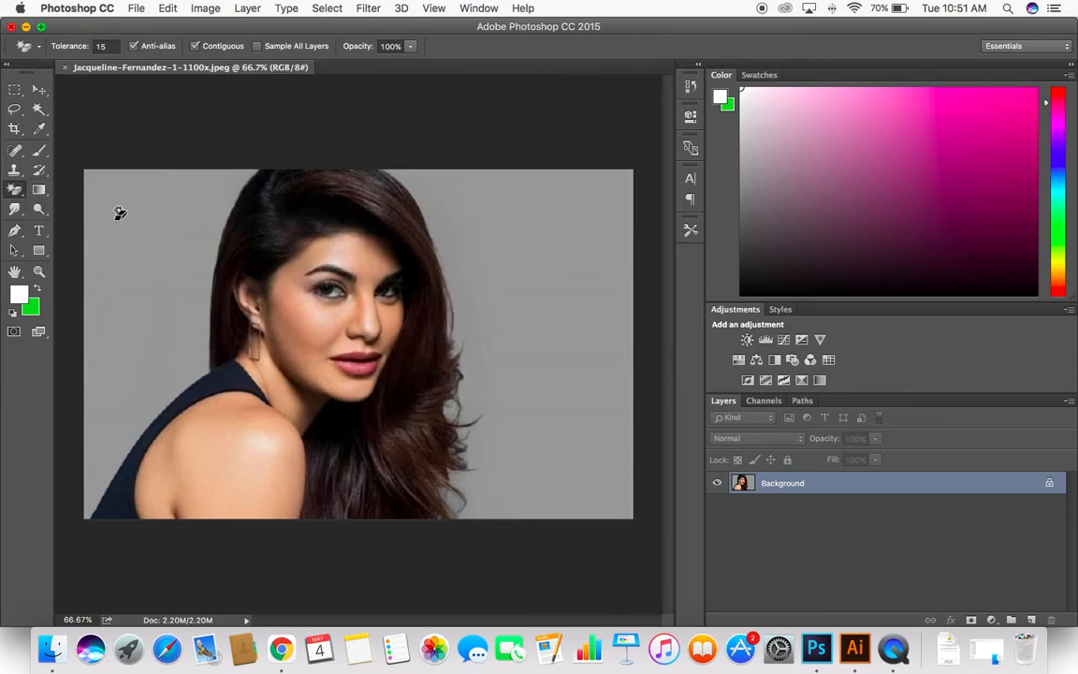
pyautogui.click(119, 213)
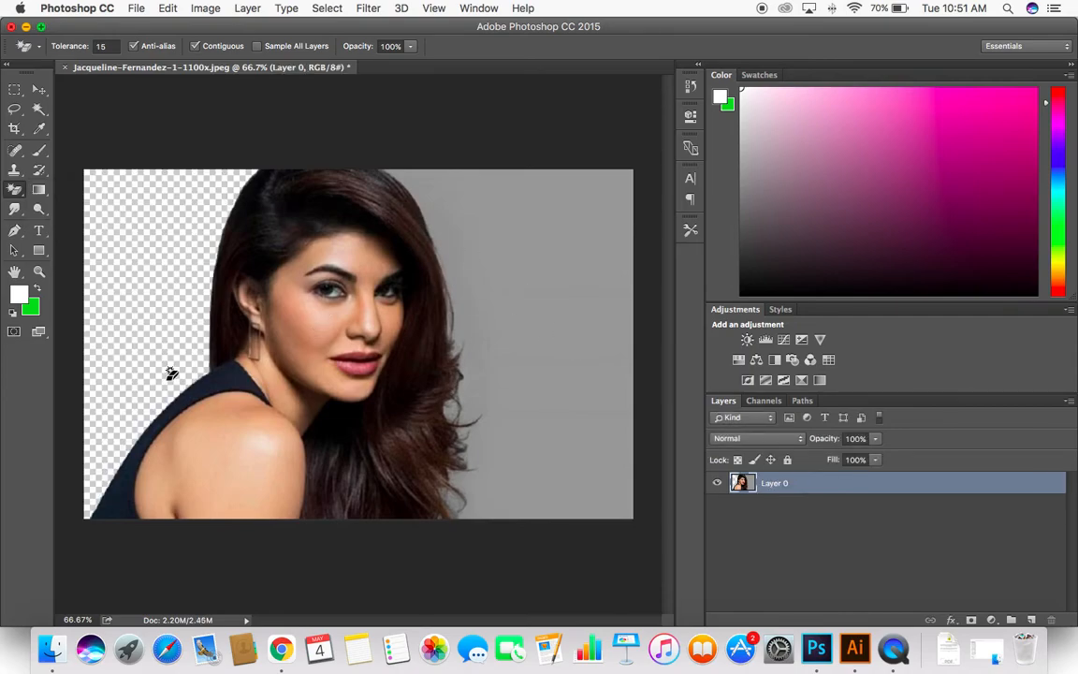
pyautogui.click(547, 295)
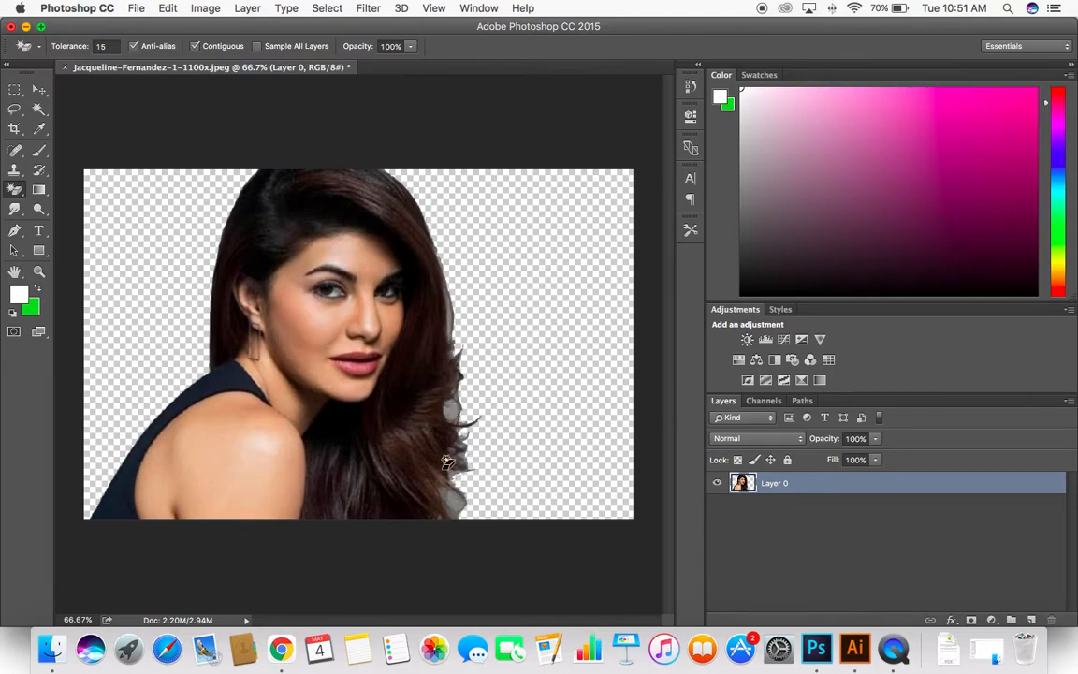
pyautogui.press('super+z')
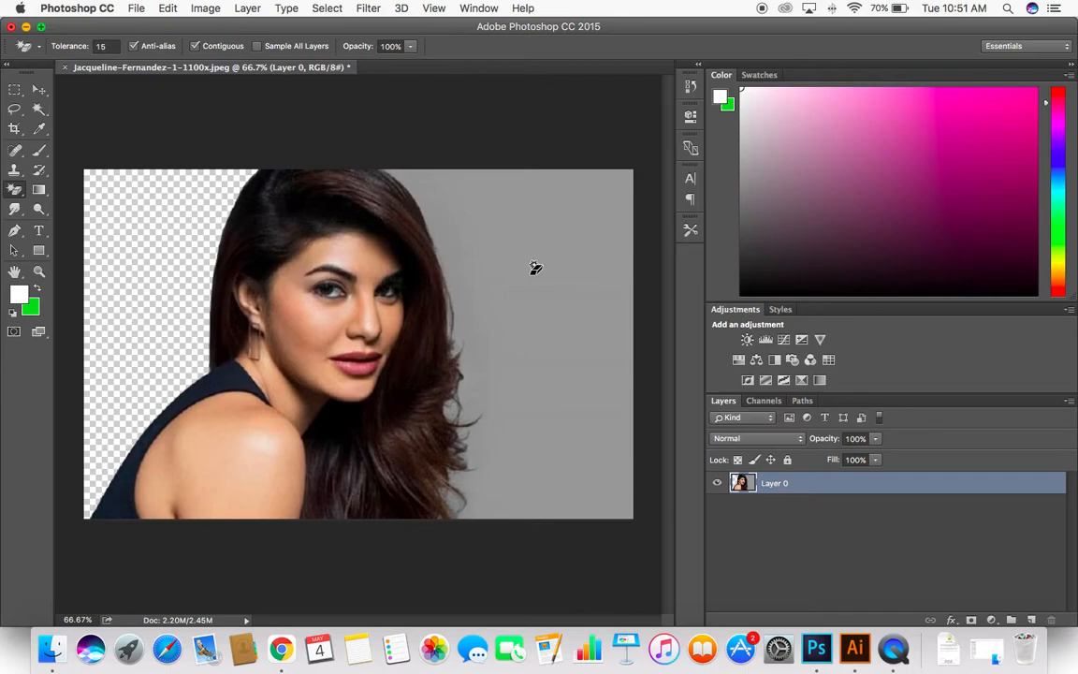
# Step: Open the image "2 (1).jpeg" of the three children from the Desktop folder
pyautogui.click(136, 9)
pyautogui.click(133, 40)
pyautogui.scroll(-5, 486, 220)
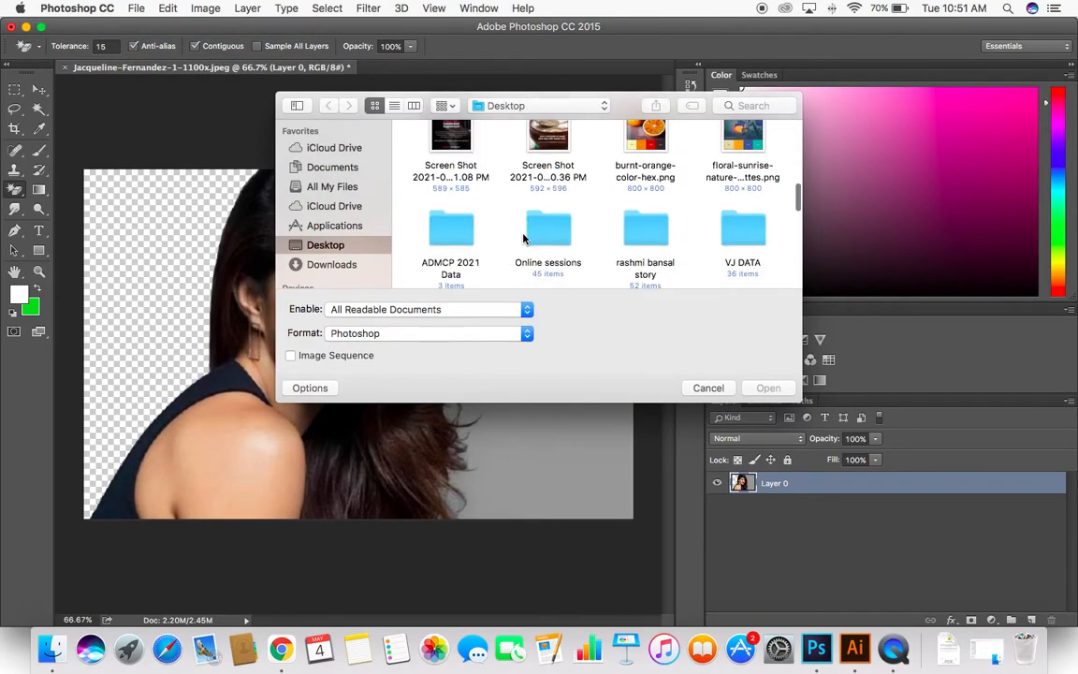
pyautogui.scroll(-10, 524, 238)
pyautogui.scroll(15, 499, 197)
pyautogui.scroll(-4, 737, 251)
pyautogui.scroll(-10, 631, 233)
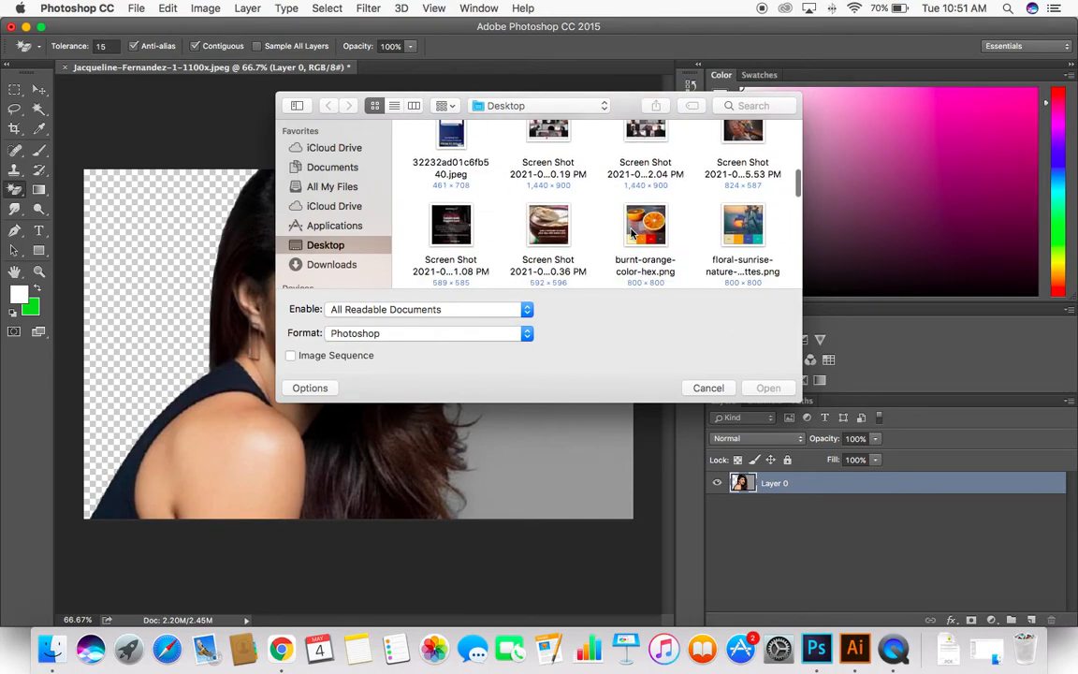
pyautogui.doubleClick(734, 157)
# Step: Try erasing the children's backdrop with the Magic Eraser at the existing tolerance and at 50, undoing each attempt
pyautogui.click(204, 260)
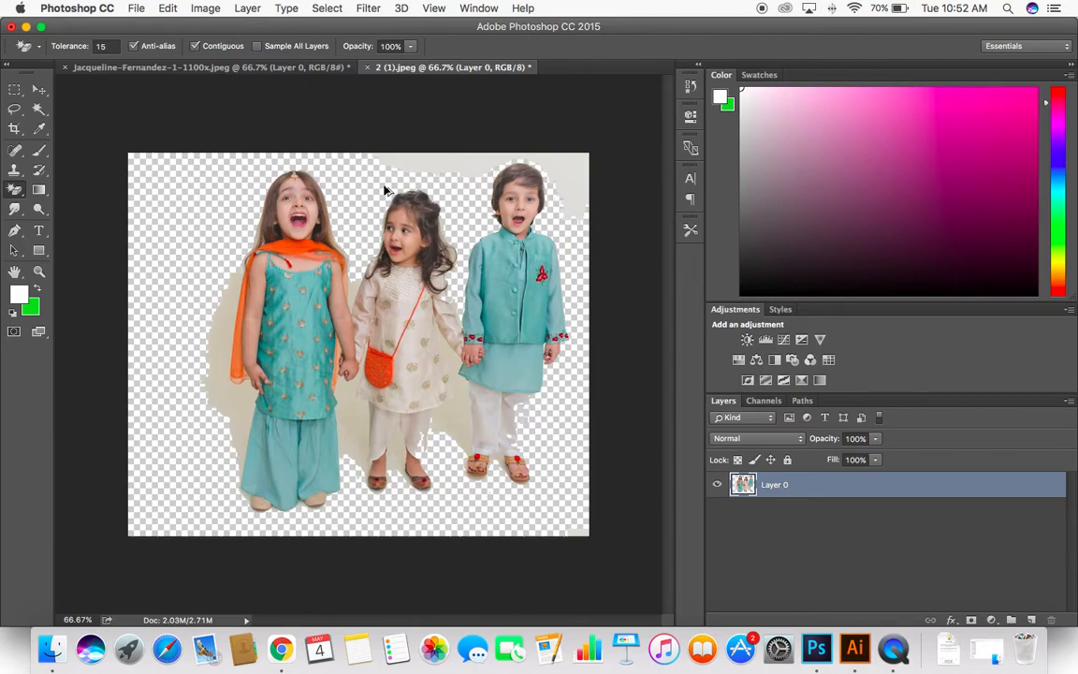
pyautogui.press('super+z')
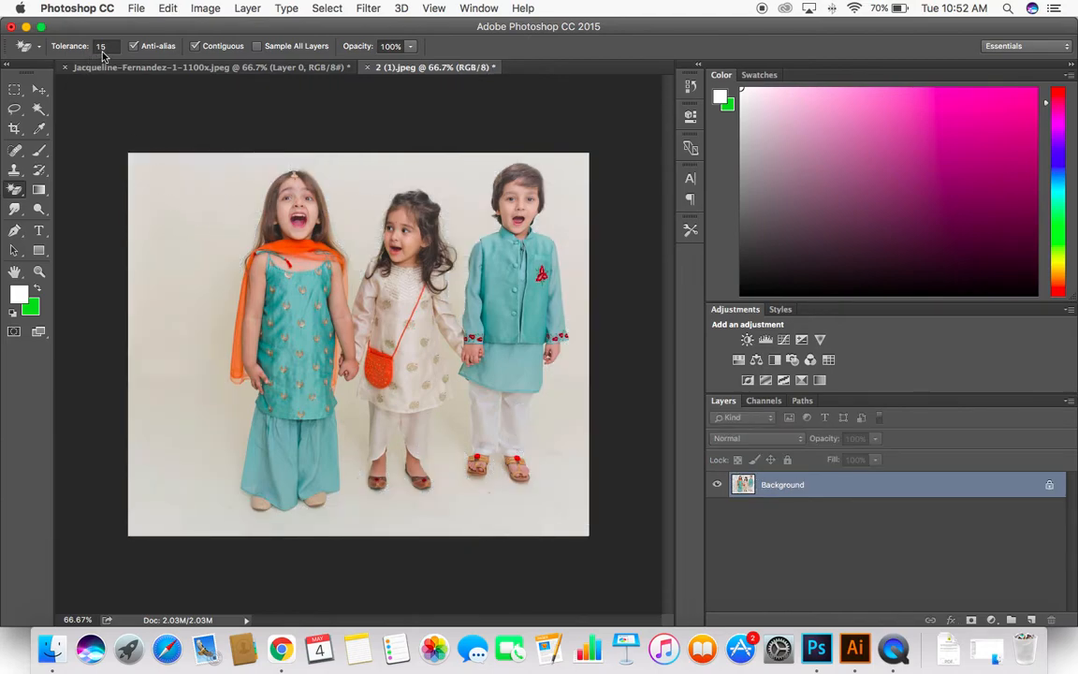
pyautogui.click(101, 46)
pyautogui.write('50')
pyautogui.click(145, 208)
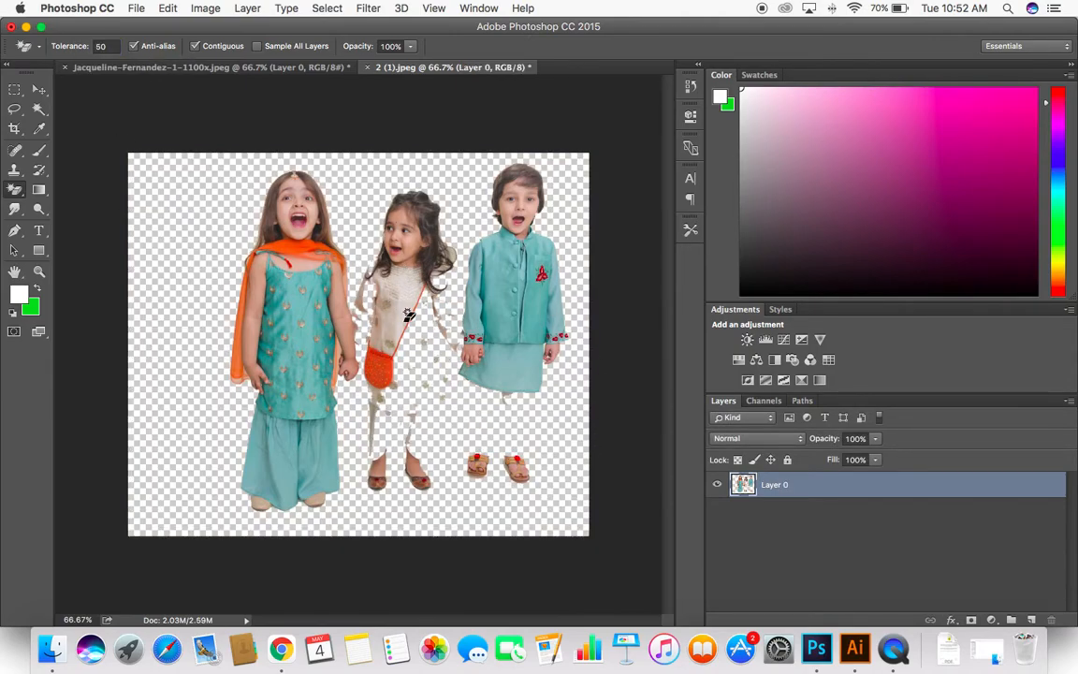
pyautogui.press('super+z')
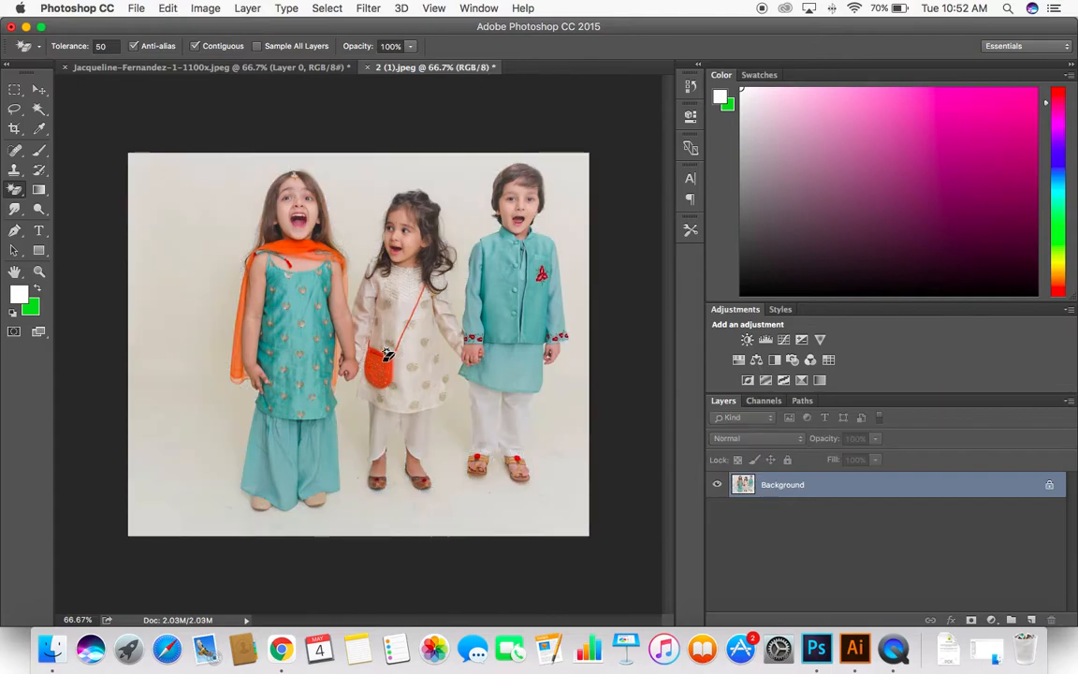
# Step: Set the Magic Eraser tolerance to 32, try it on the children's backdrop, and undo the erasure
pyautogui.click(100, 46)
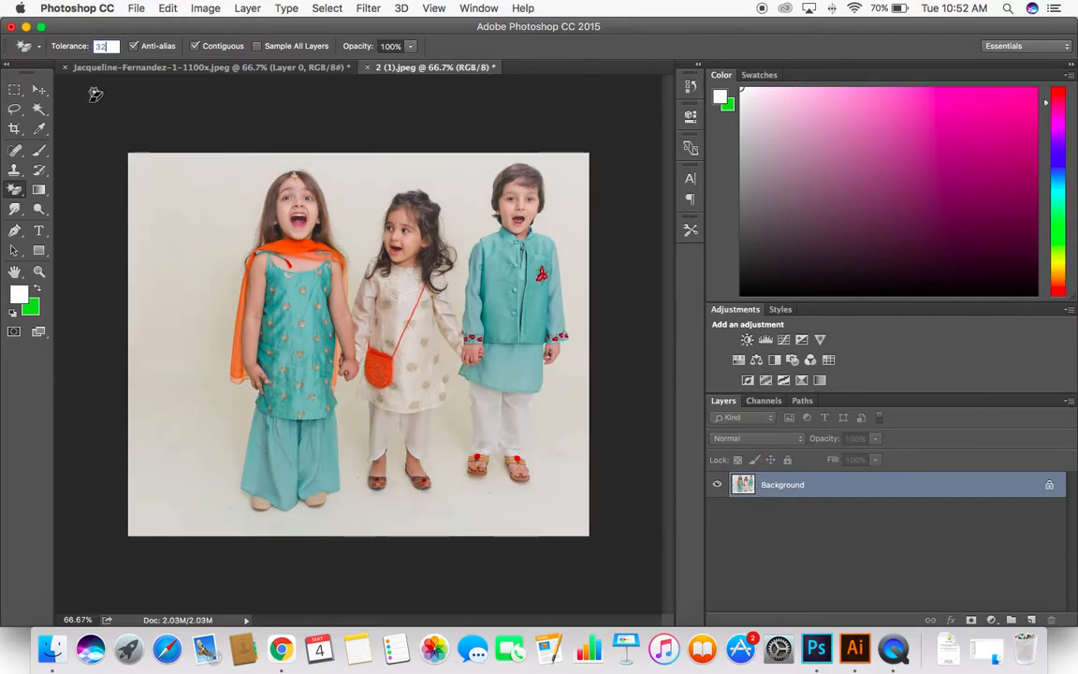
pyautogui.click(141, 247)
pyautogui.press('super+z')
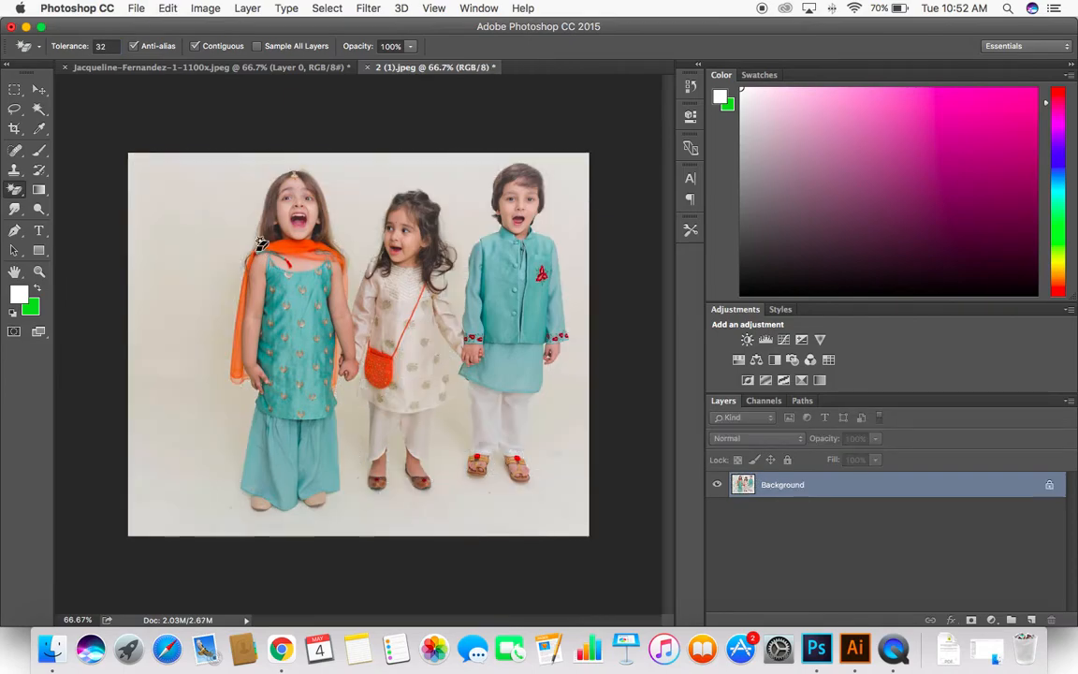
# Step: Set the Magic Eraser tolerance to 20, try it on the children's backdrop, and undo the erasure
pyautogui.click(97, 46)
pyautogui.write('10')
pyautogui.press('BackSpace')
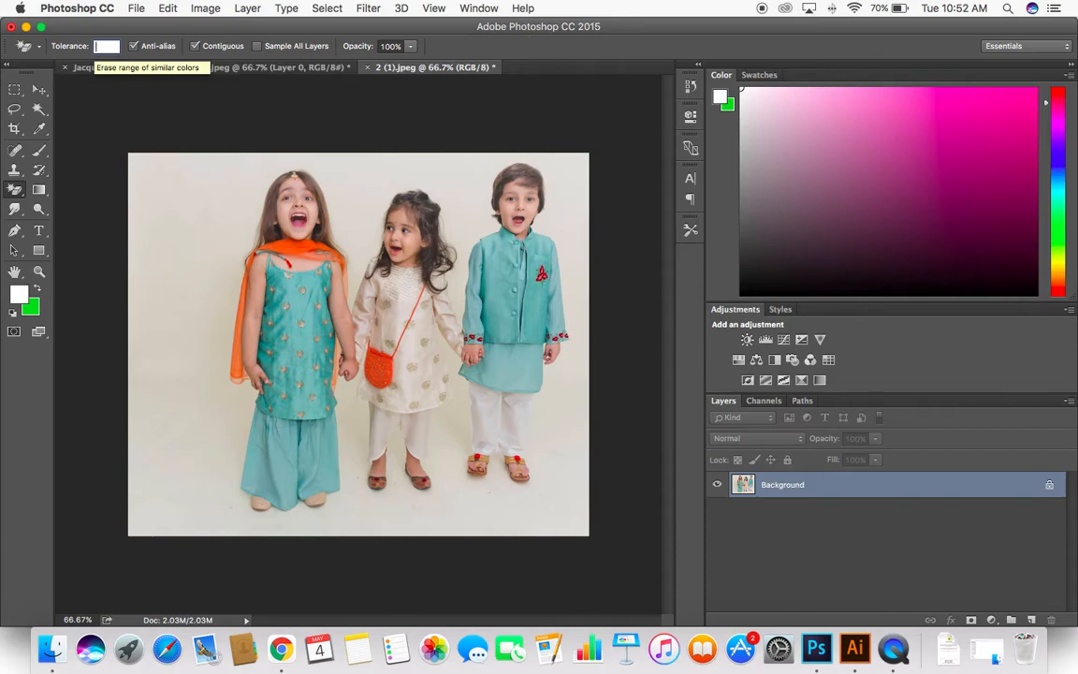
pyautogui.click(198, 260)
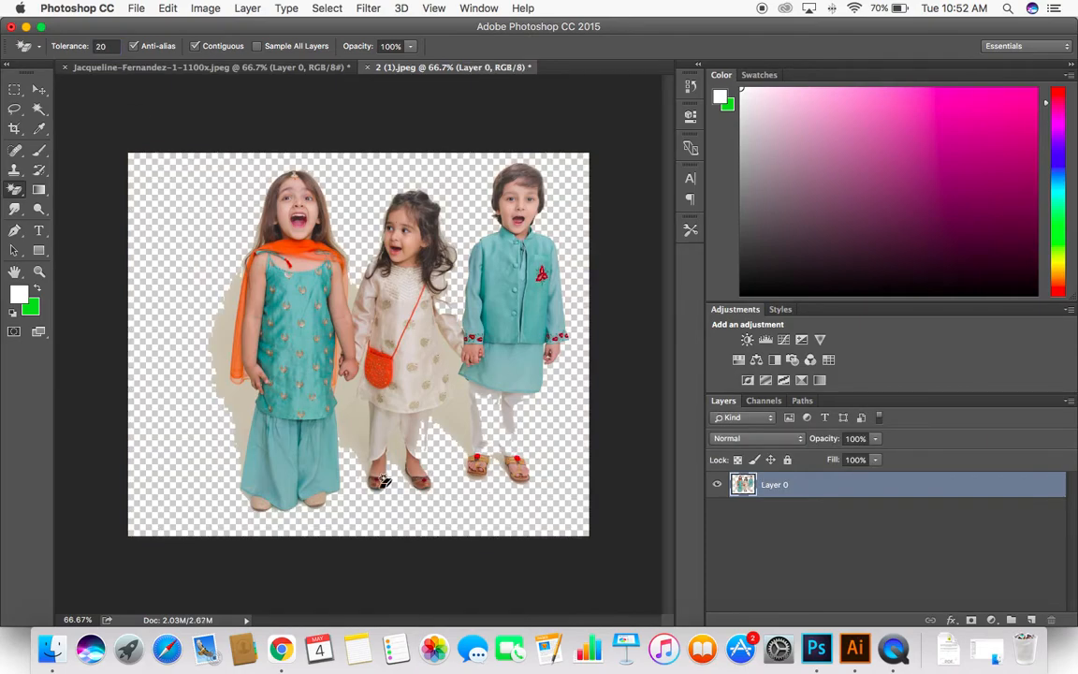
pyautogui.press('super+z')
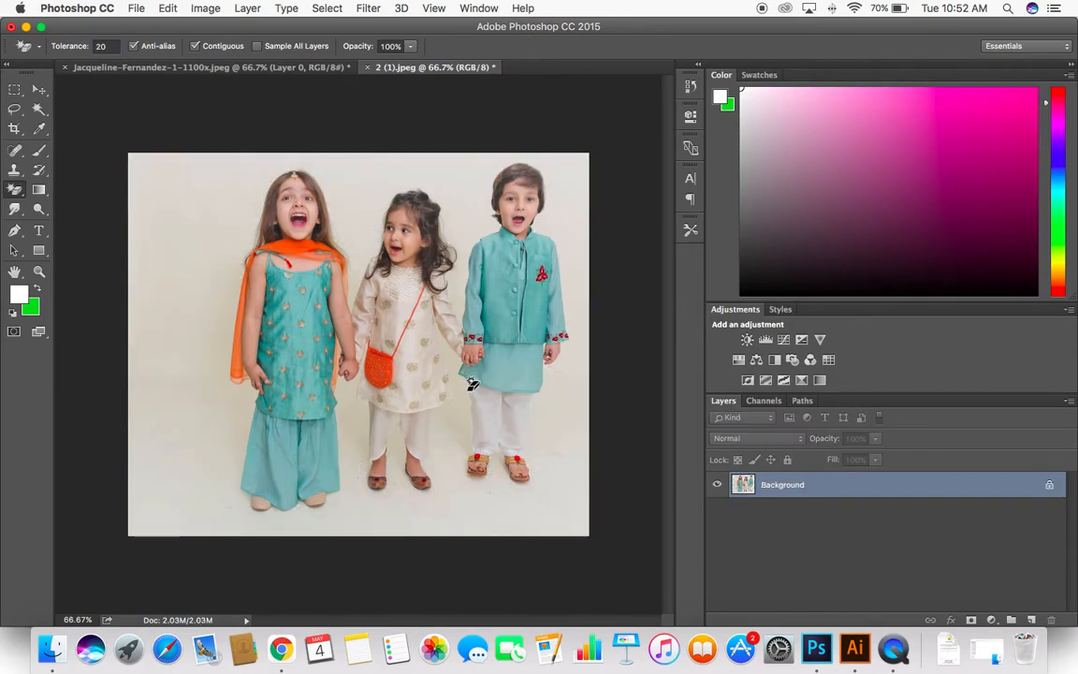
# Step: Reselect the Magic Eraser, try it again on the backdrop beside the children, and undo the erasure
pyautogui.click(16, 191)
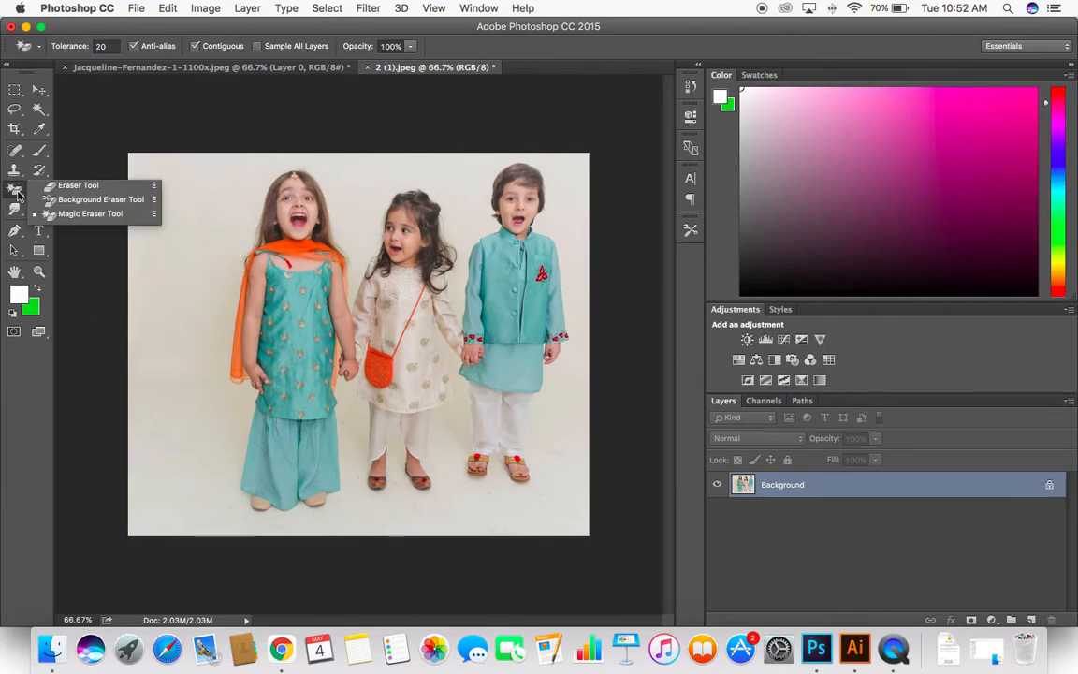
pyautogui.click(89, 214)
pyautogui.click(139, 177)
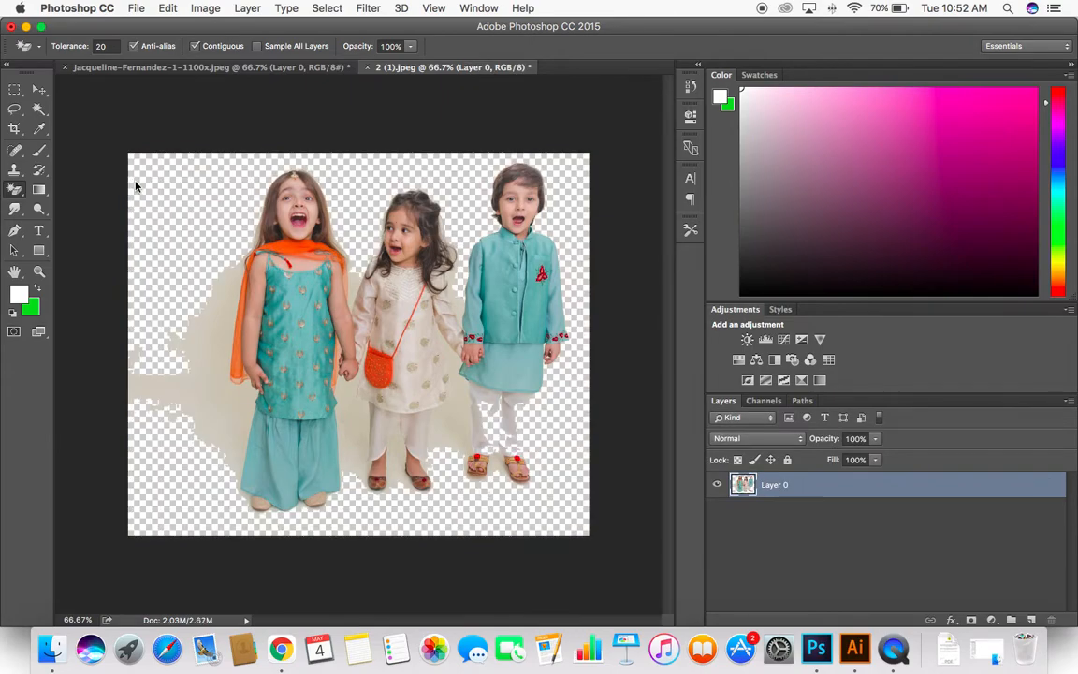
pyautogui.press('super+z')
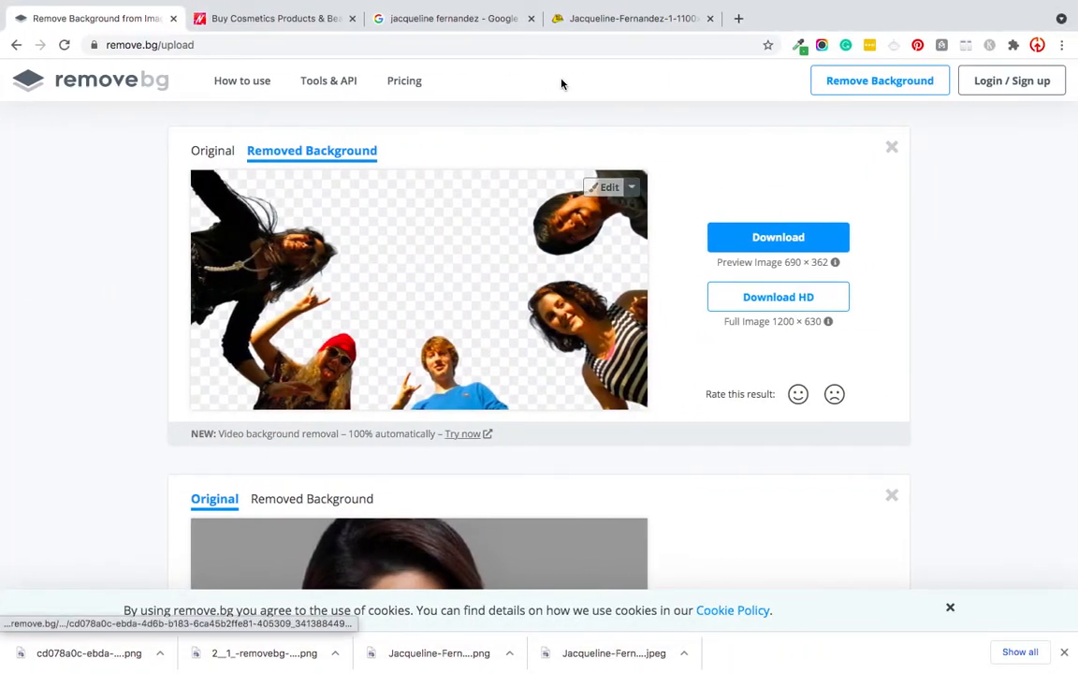
# Step: Switch to the browser, open canva.com in a new tab, and start a blank Instagram Post design
pyautogui.click(736, 17)
pyautogui.write('can')
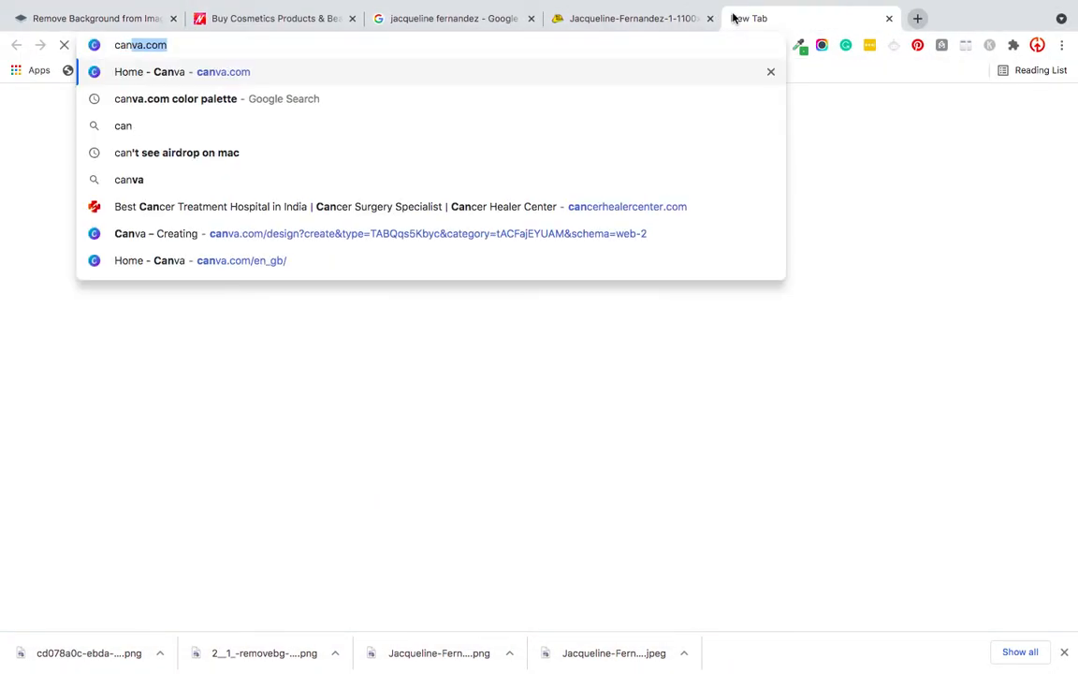
pyautogui.press('Return')
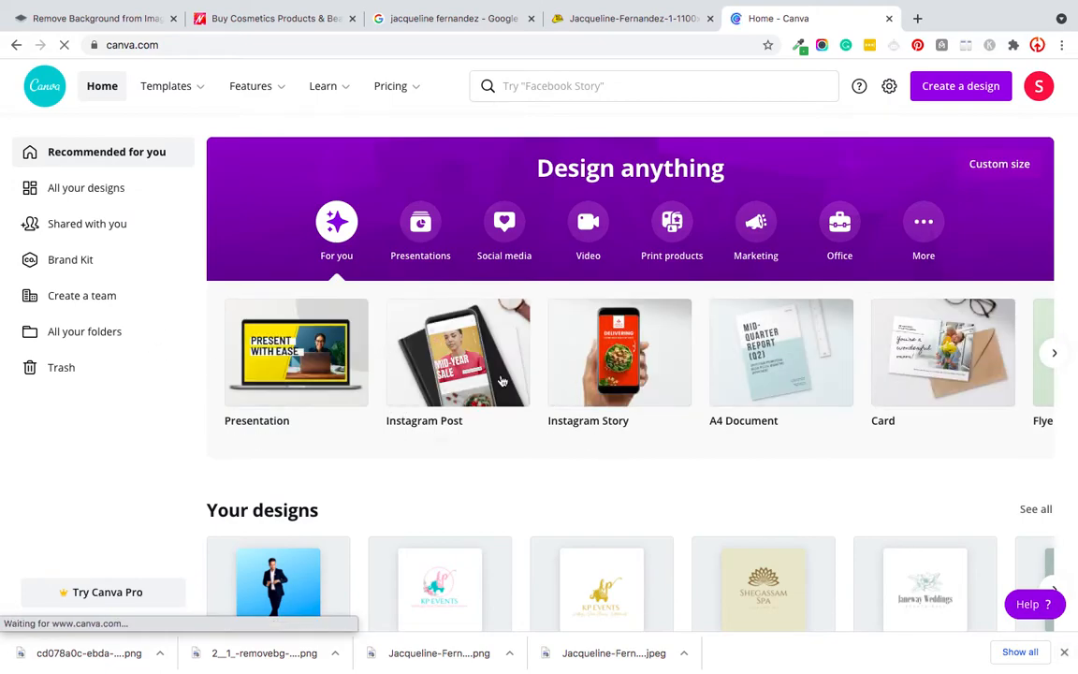
pyautogui.click(415, 351)
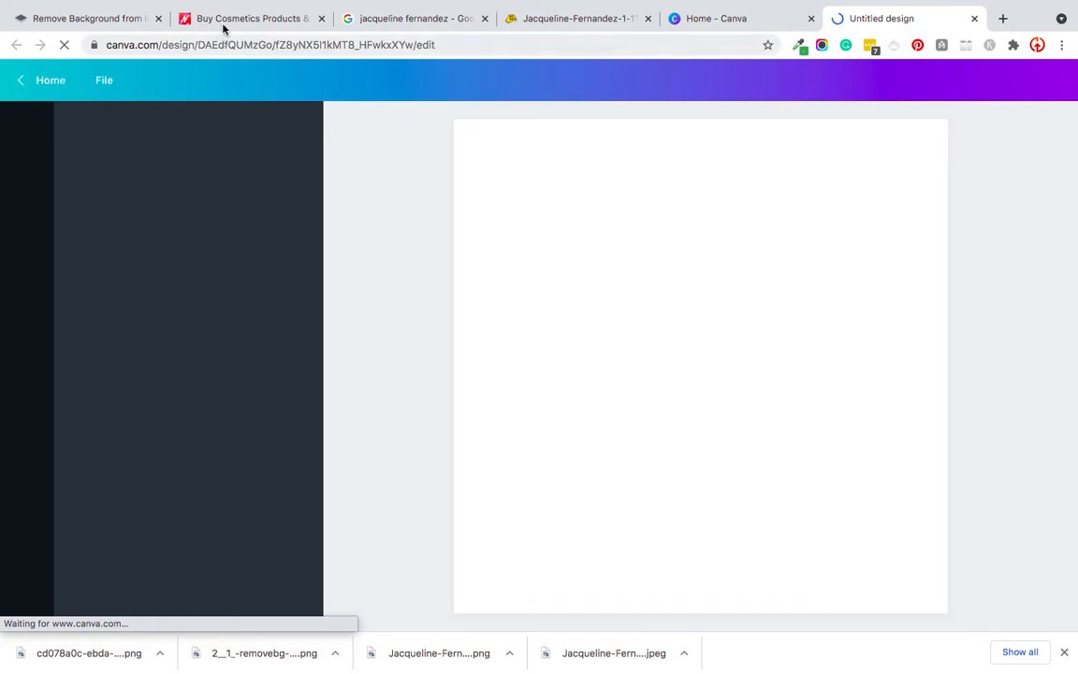
pyautogui.click(202, 23)
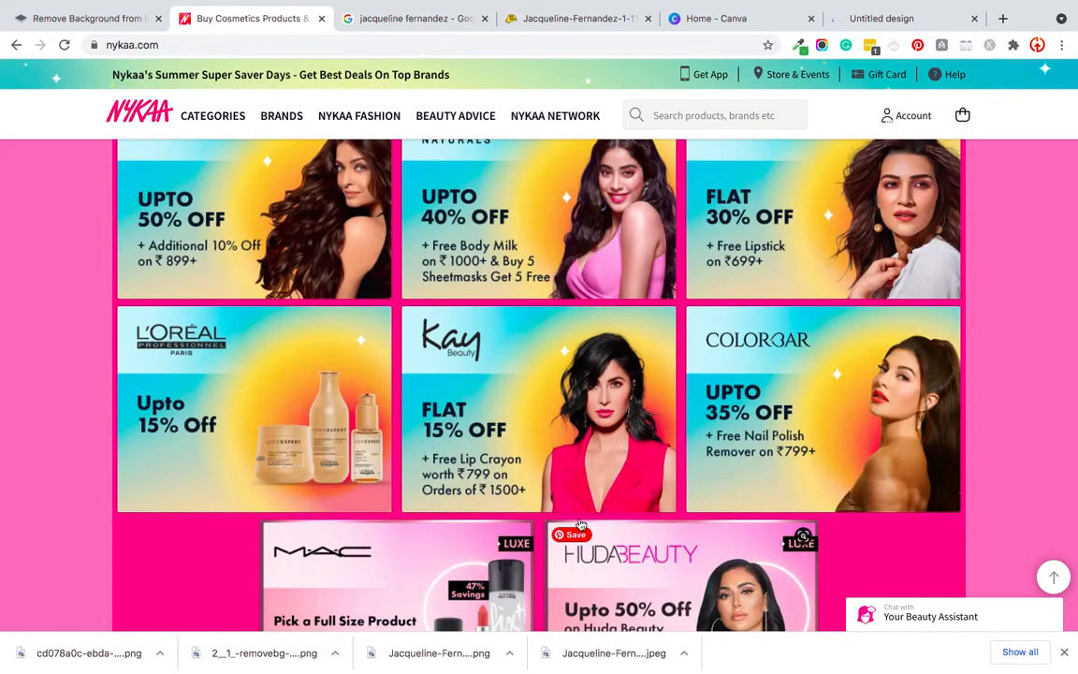
pyautogui.click(884, 20)
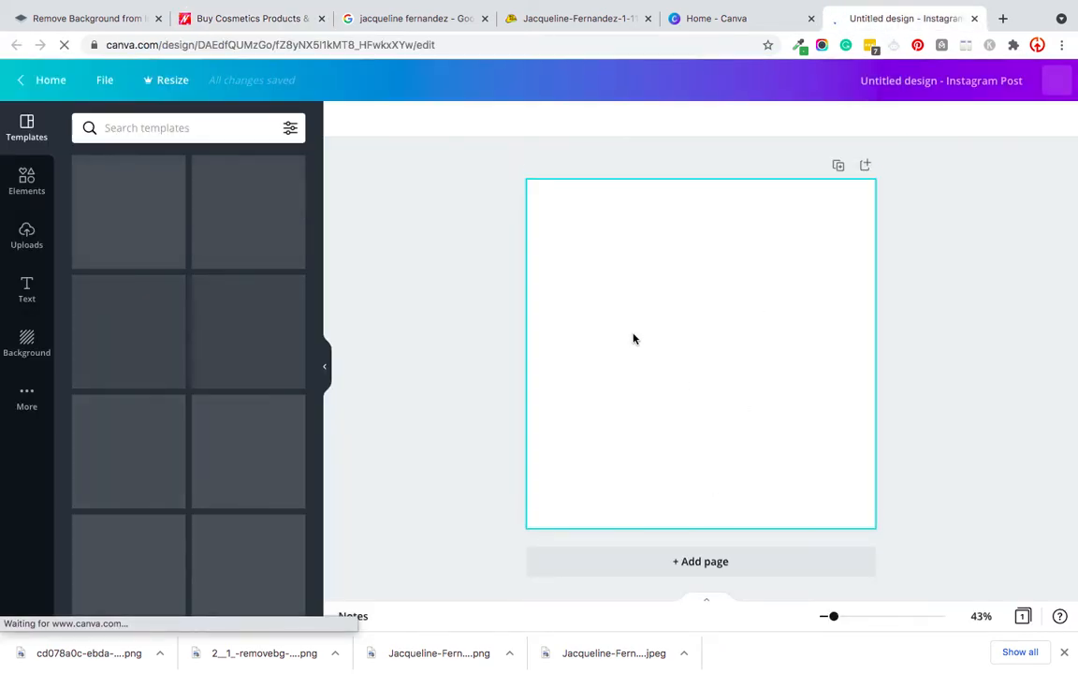
# Step: Upload the three background-removed PNG images from the Downloads folder to the Canva design's media
pyautogui.click(27, 234)
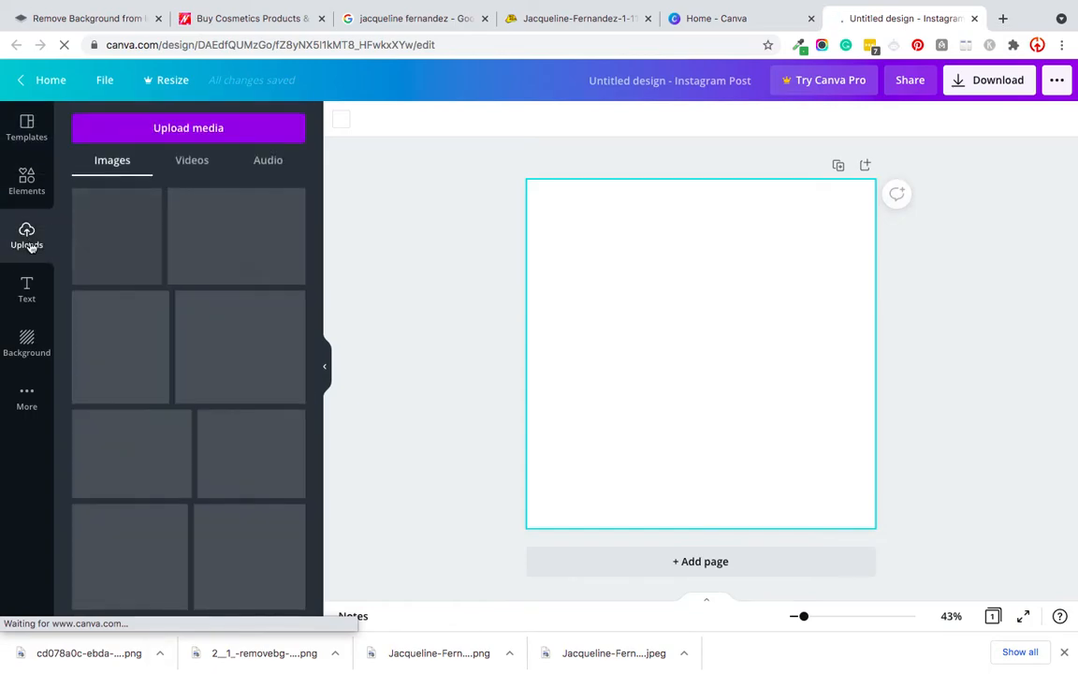
pyautogui.click(152, 128)
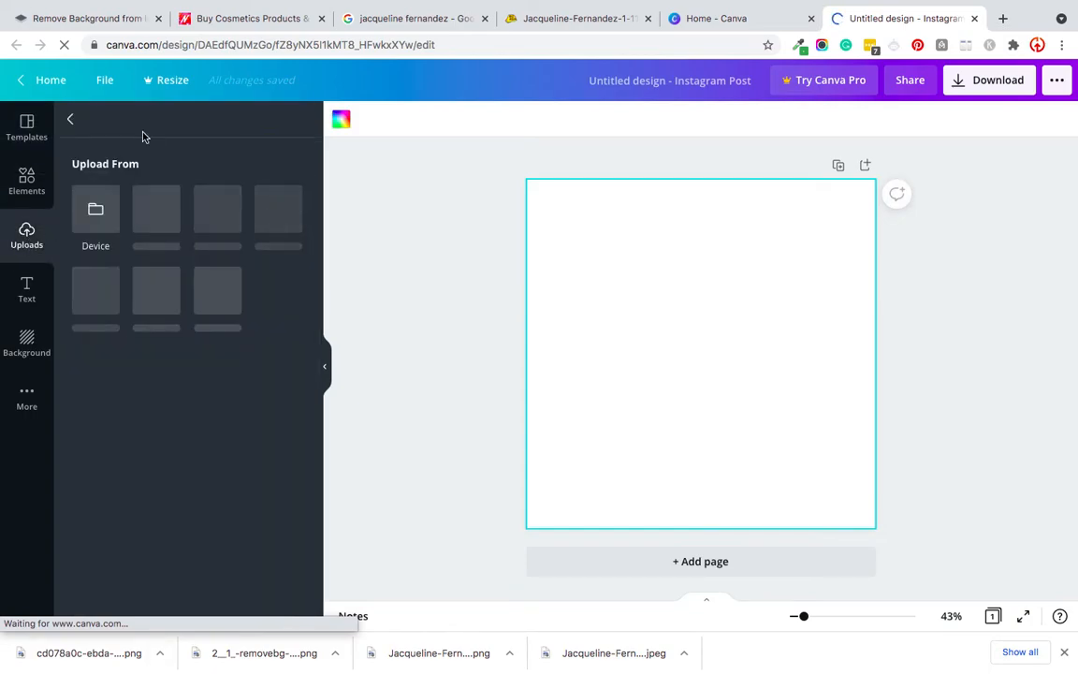
pyautogui.click(93, 221)
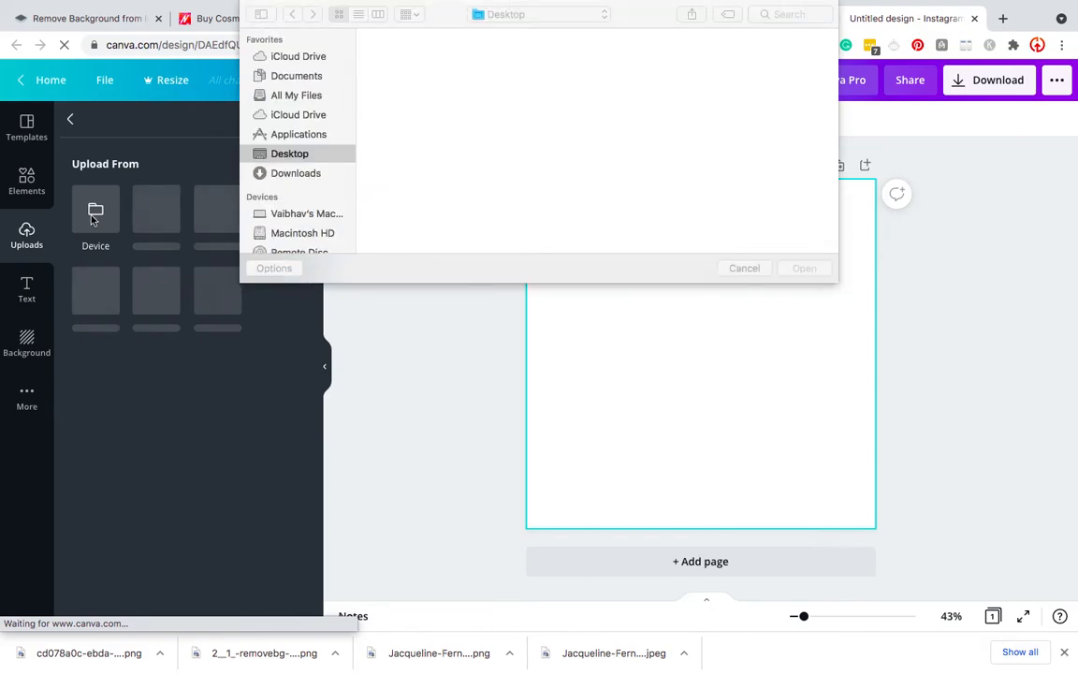
pyautogui.click(315, 174)
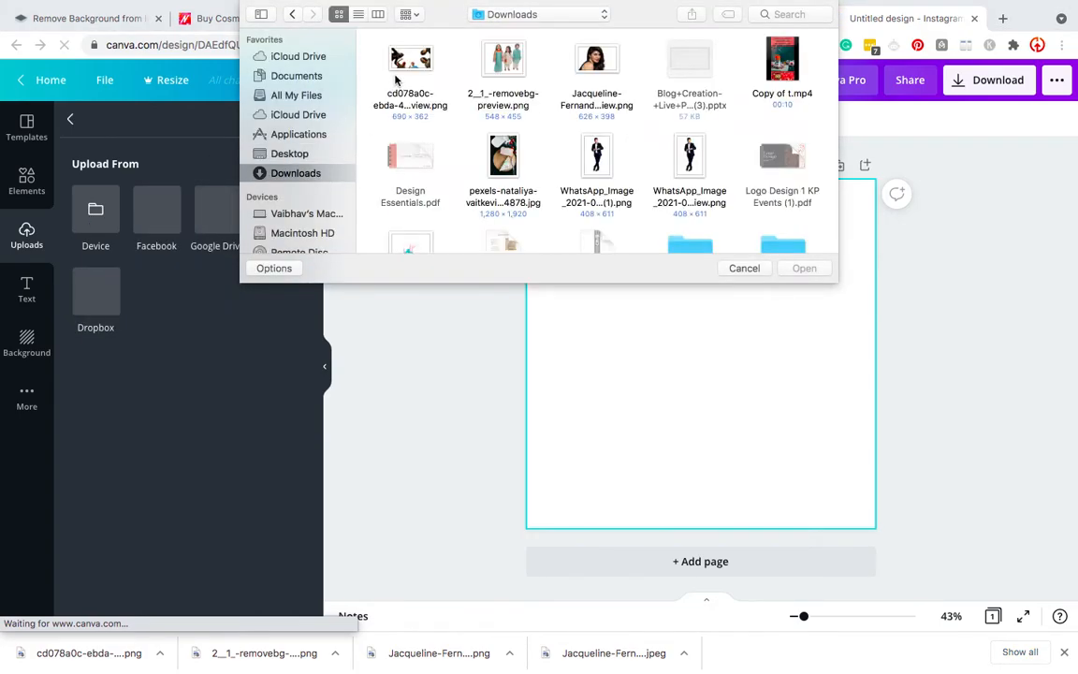
pyautogui.moveTo(367, 42); pyautogui.dragTo(580, 93)
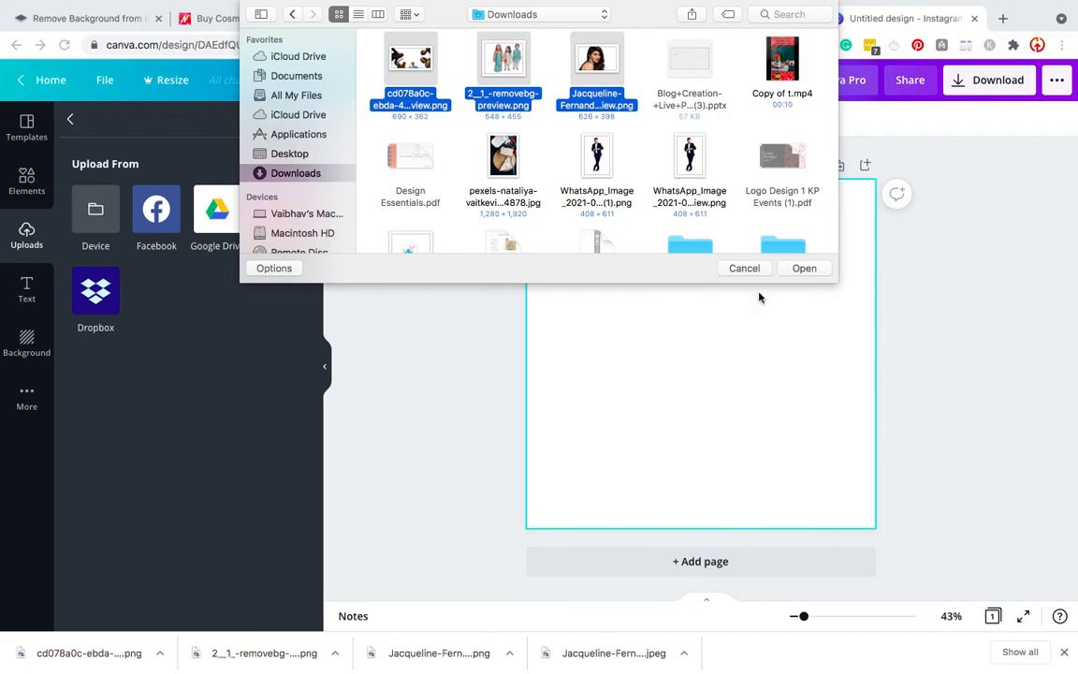
pyautogui.click(806, 268)
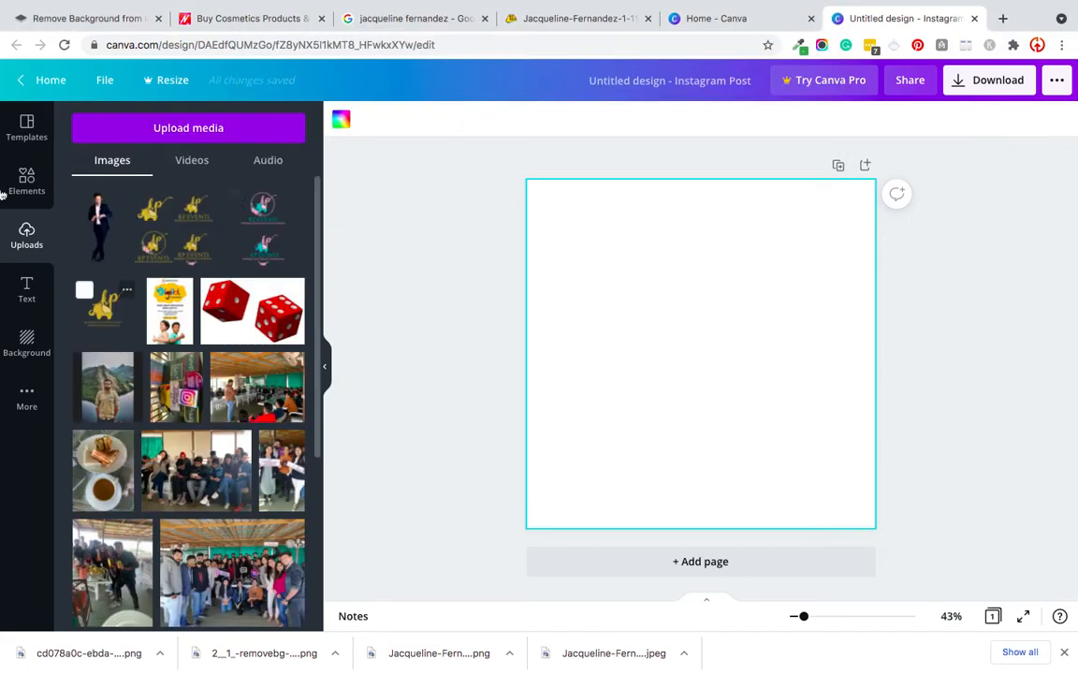
# Step: Apply the orange "Happy Autumn, Everyone!" template from the Autumn Instagram Post category to the blank page
pyautogui.click(26, 342)
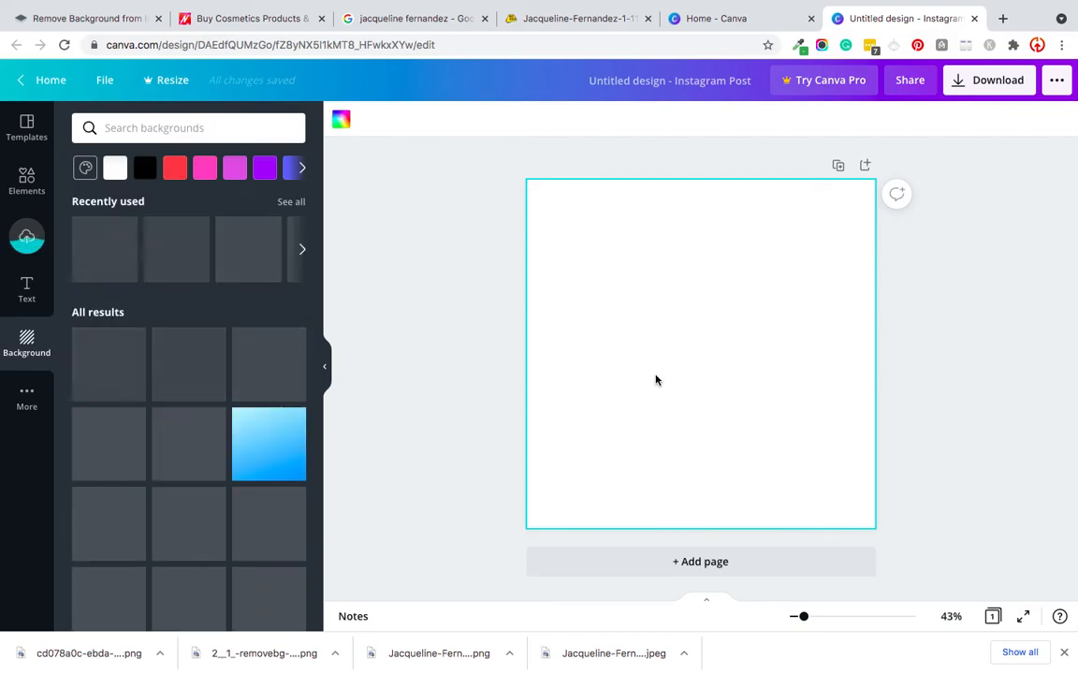
pyautogui.click(22, 124)
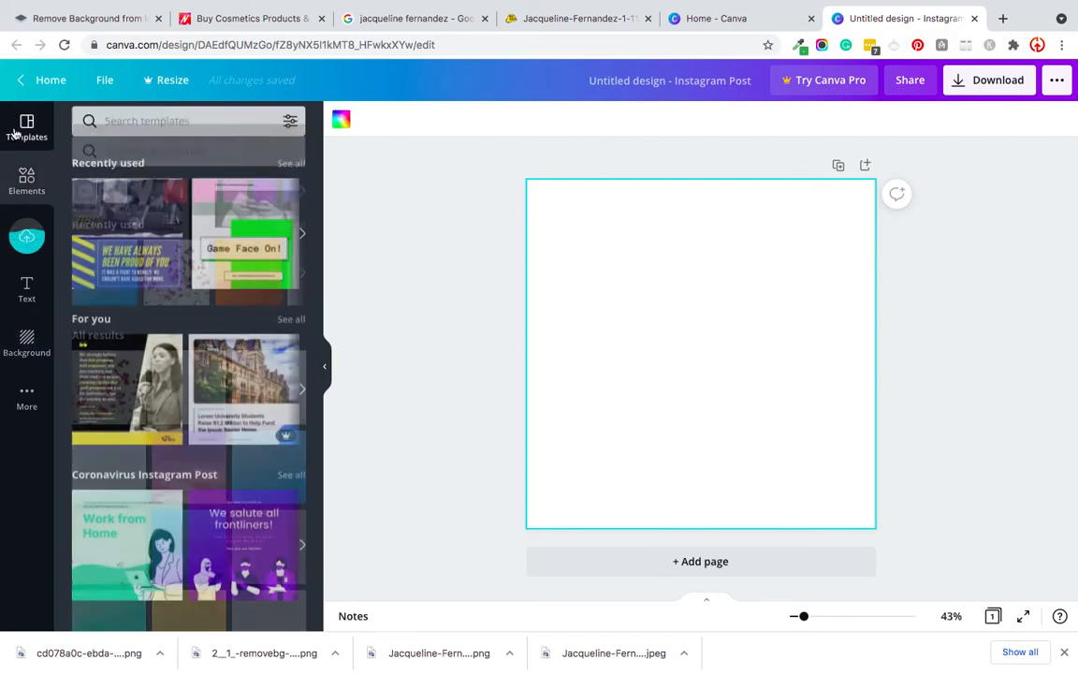
pyautogui.scroll(-5, 186, 424)
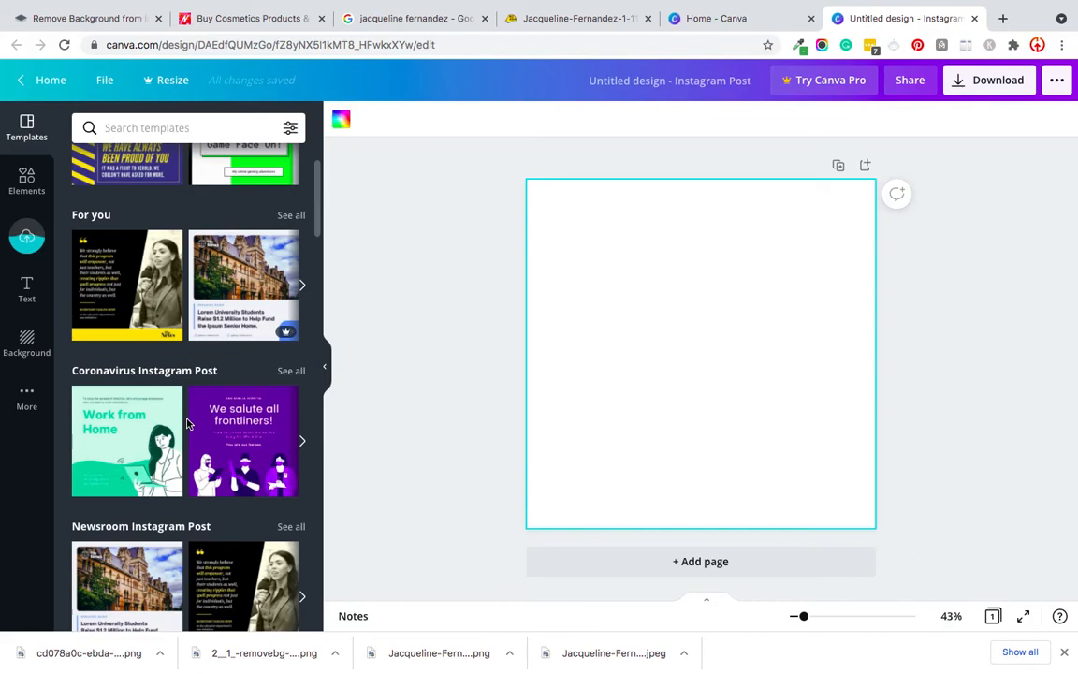
pyautogui.scroll(-1, 186, 423)
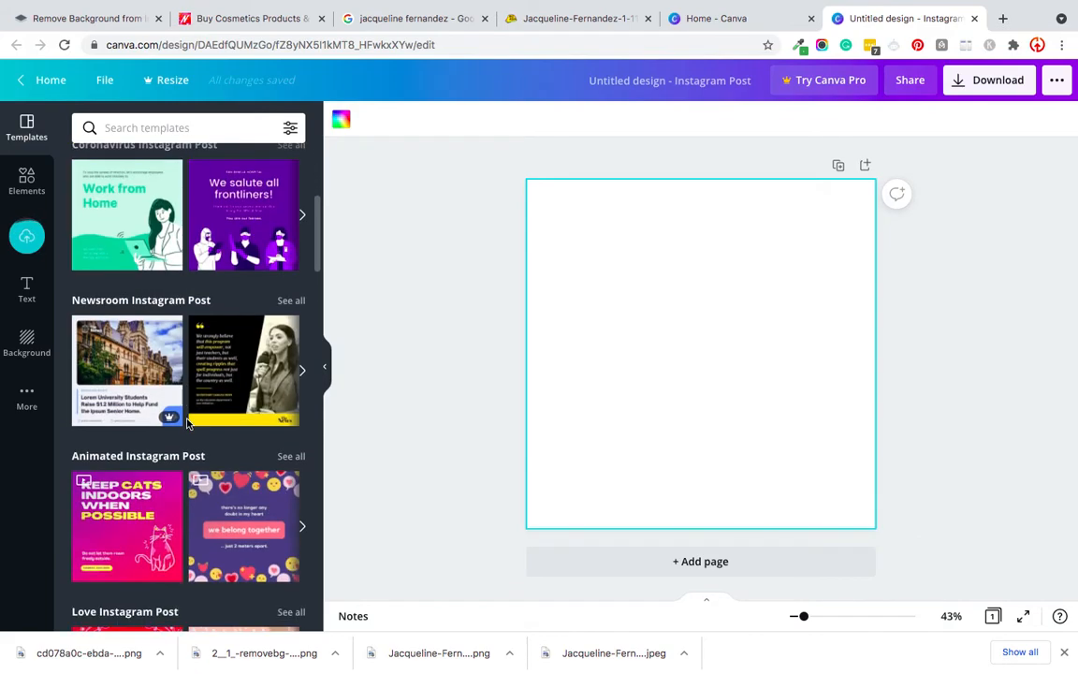
pyautogui.scroll(-5, 186, 424)
pyautogui.scroll(-4, 186, 424)
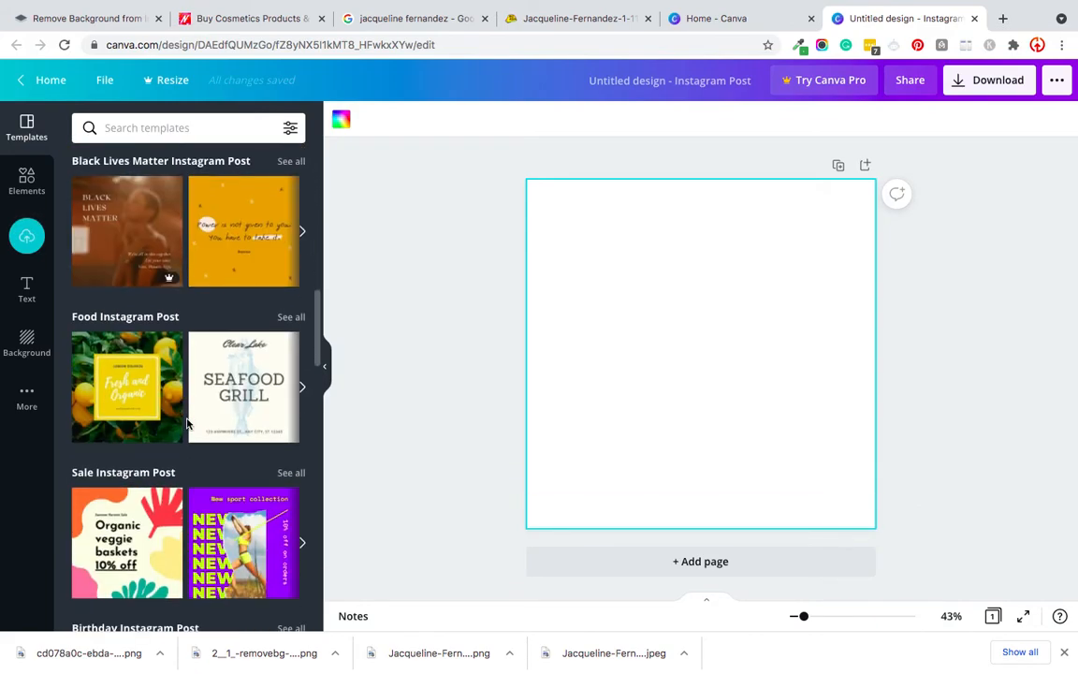
pyautogui.scroll(-5, 186, 424)
pyautogui.scroll(-4, 162, 468)
pyautogui.scroll(-5, 162, 468)
pyautogui.scroll(-3, 162, 449)
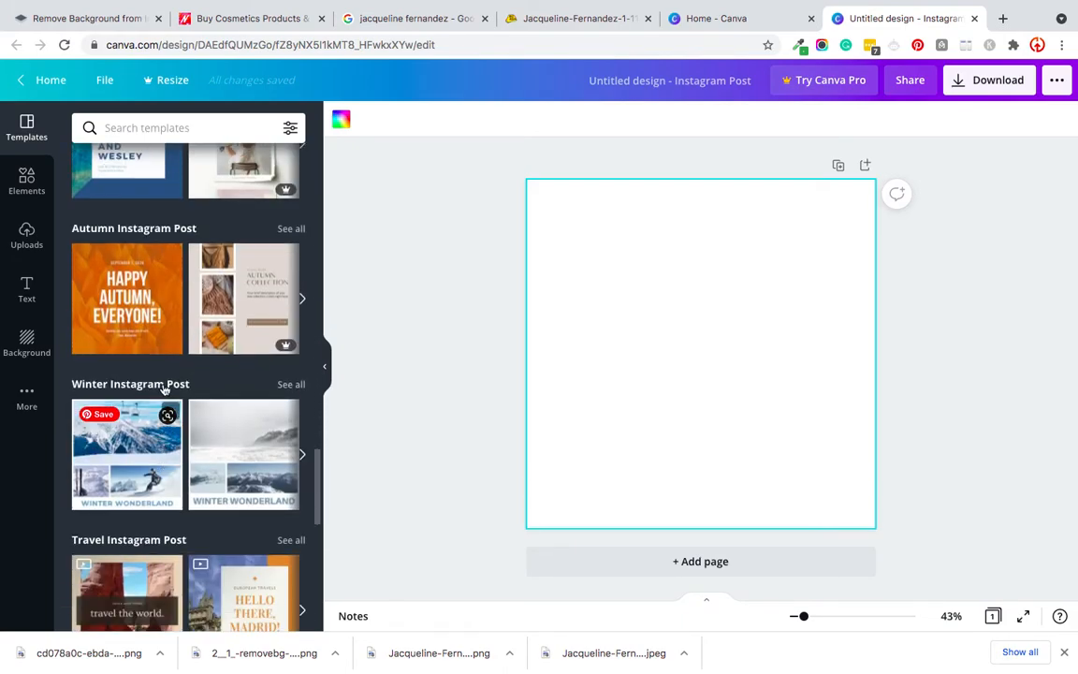
pyautogui.click(104, 304)
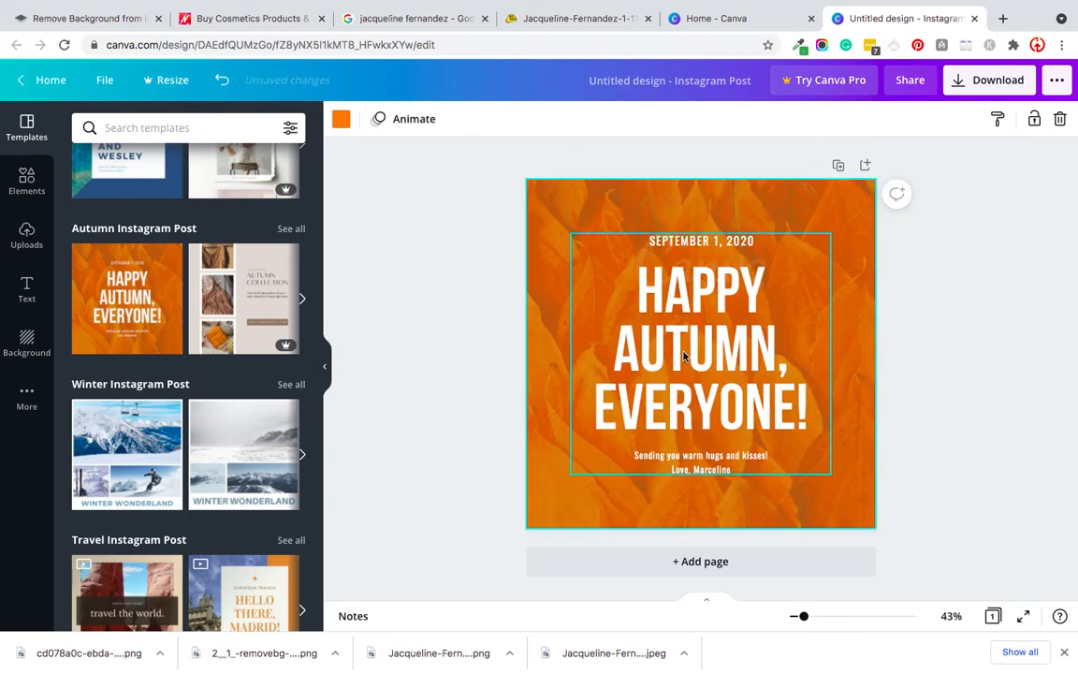
# Step: Set the "Happy Autumn, Everyone!" heading's font size to 100 and move the text group to the page's lower-left area
pyautogui.click(614, 316)
pyautogui.click(508, 118)
pyautogui.write('100')
pyautogui.press('Return')
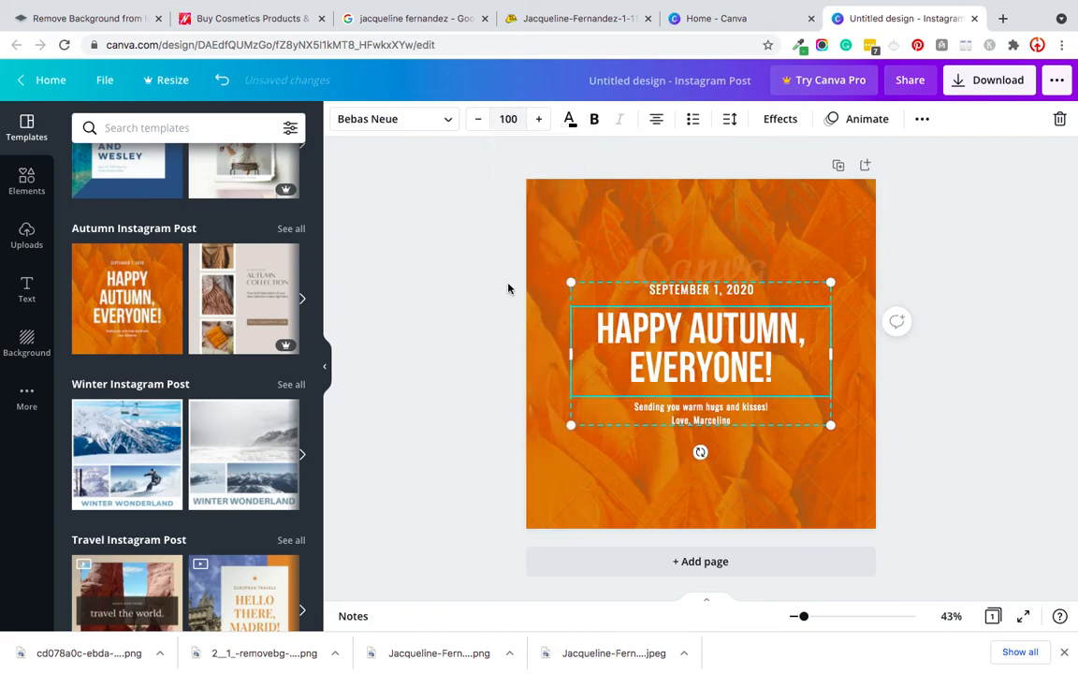
pyautogui.click(484, 400)
pyautogui.click(709, 354)
pyautogui.moveTo(709, 354); pyautogui.dragTo(637, 445)
# Step: Delete the leaf photo behind the text, leaving the plain orange page background
pyautogui.click(633, 305)
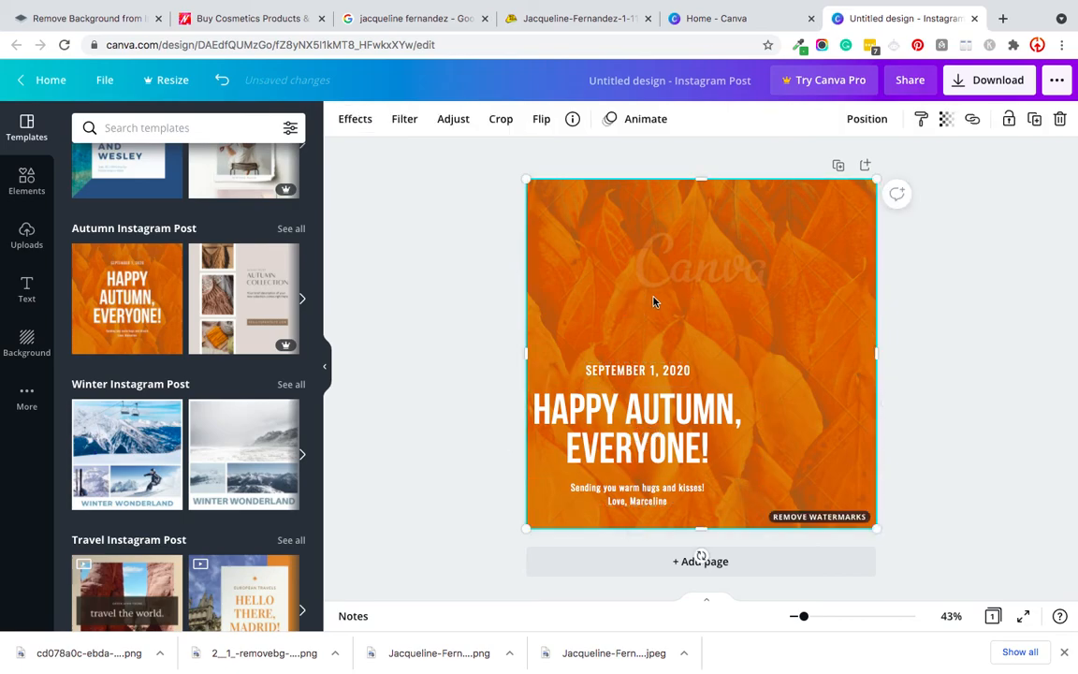
pyautogui.press('Delete')
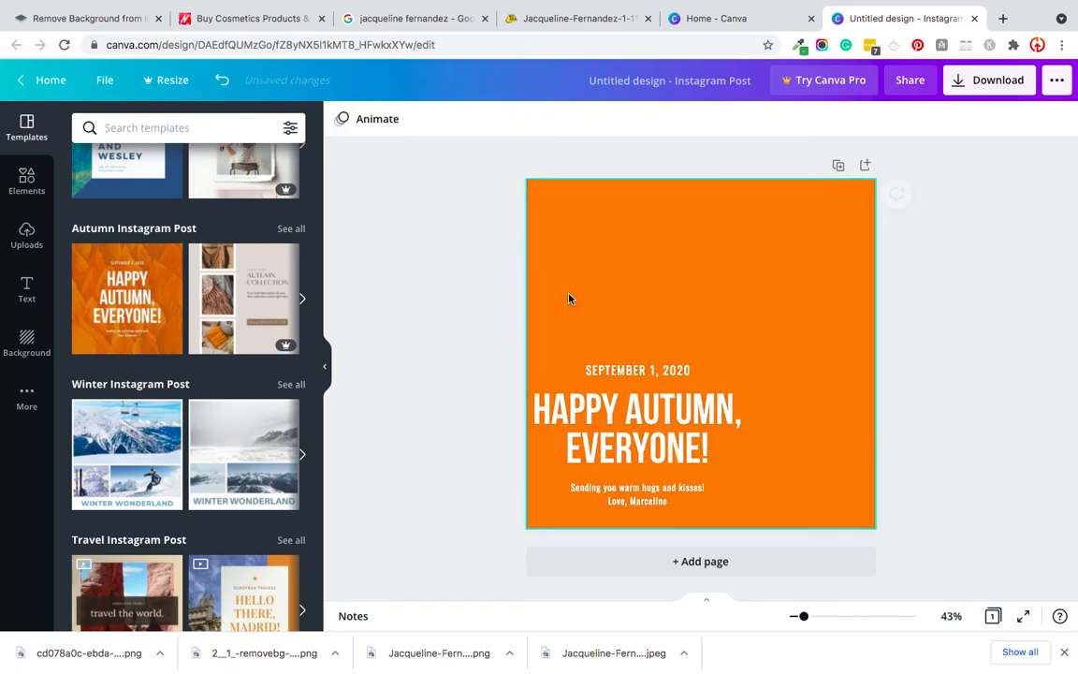
pyautogui.click(676, 319)
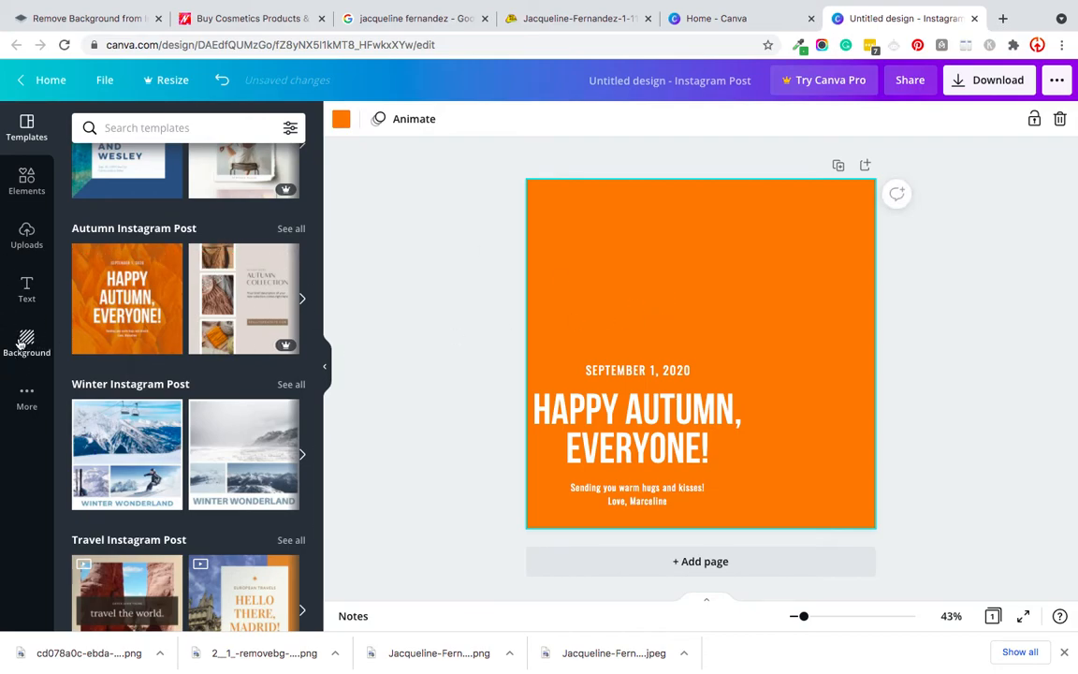
# Step: Add the uploaded cutout of the dark-haired woman, shift the text group to the right, and enlarge the cutout across the lower page
pyautogui.click(13, 236)
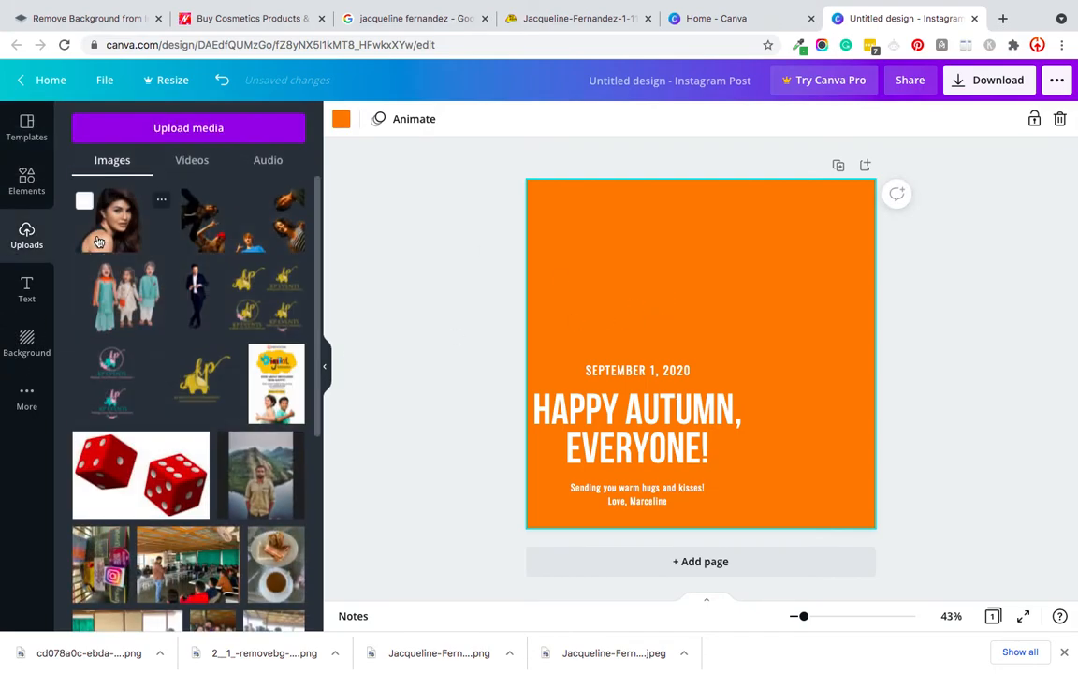
pyautogui.click(99, 242)
pyautogui.click(560, 420)
pyautogui.moveTo(620, 456); pyautogui.dragTo(822, 459)
pyautogui.moveTo(653, 399); pyautogui.dragTo(572, 505)
pyautogui.moveTo(718, 403); pyautogui.dragTo(890, 298)
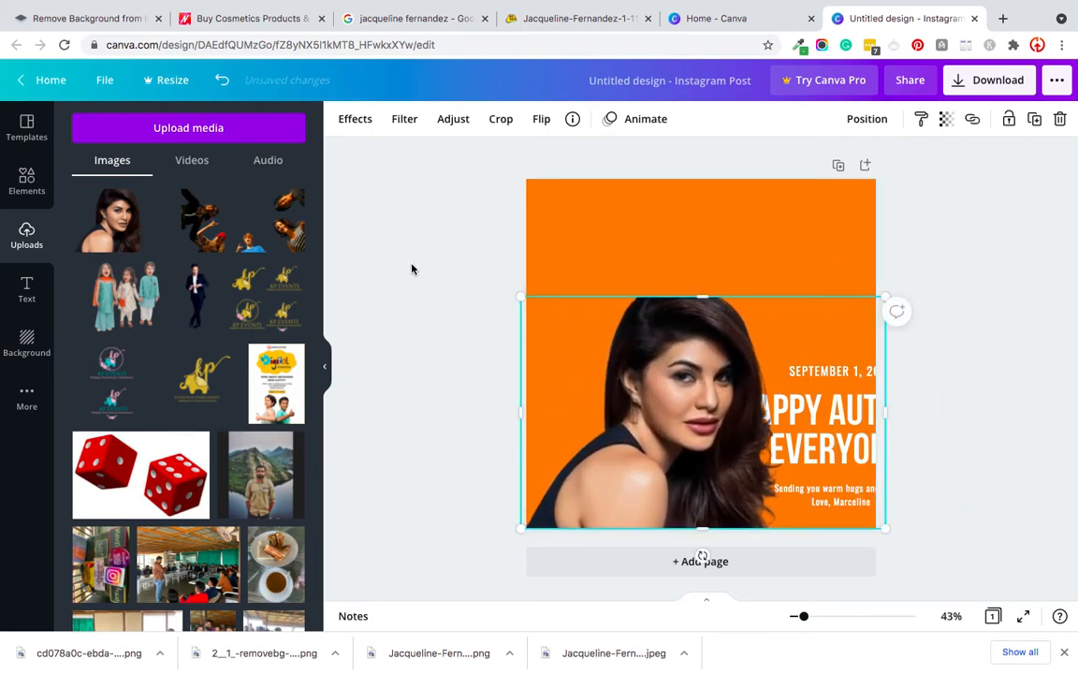
pyautogui.click(370, 236)
# Step: Move the text group to the page's upper right and align the woman's cutout with the bottom edge, shifted slightly left
pyautogui.moveTo(831, 411); pyautogui.dragTo(805, 477)
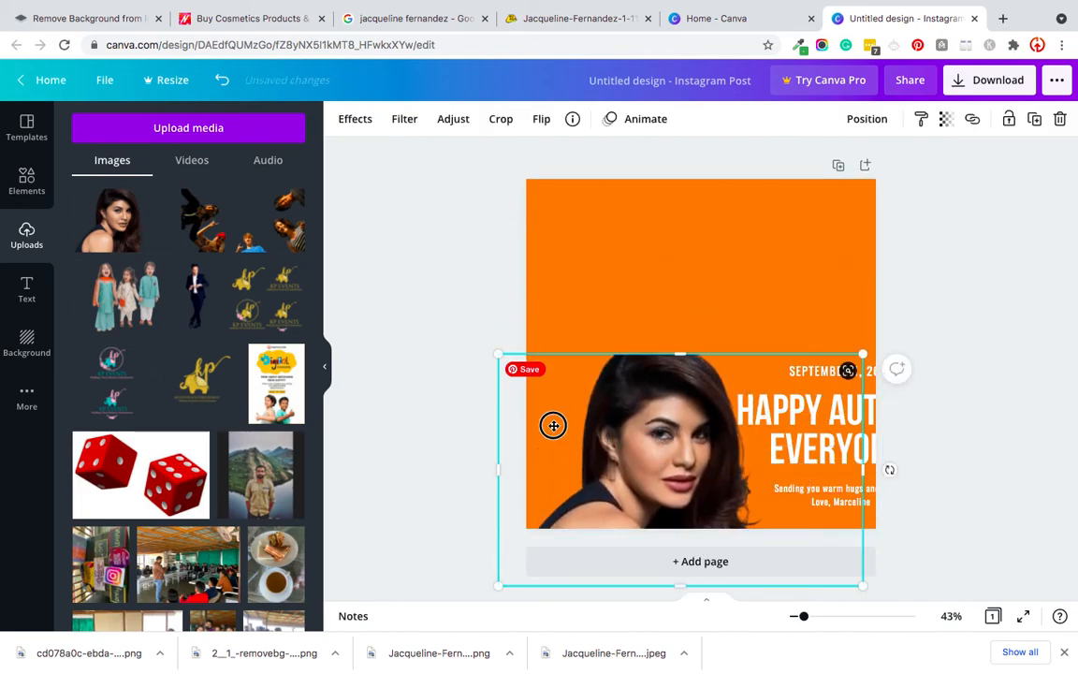
pyautogui.moveTo(551, 423); pyautogui.dragTo(431, 406)
pyautogui.moveTo(837, 450); pyautogui.dragTo(762, 283)
pyautogui.moveTo(551, 438); pyautogui.dragTo(679, 398)
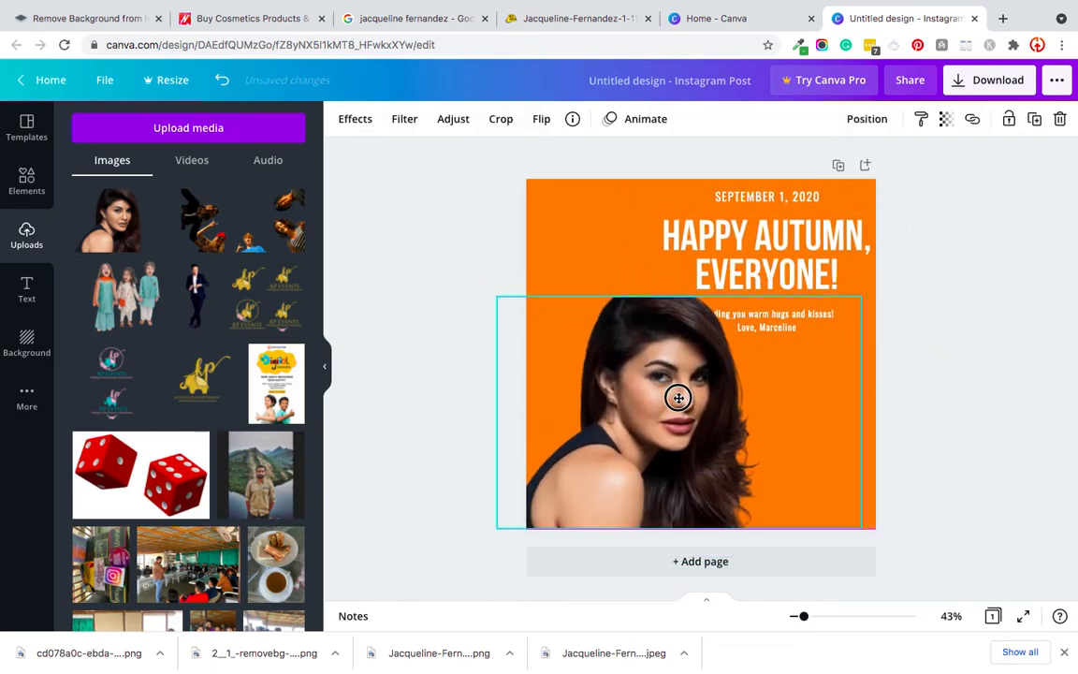
pyautogui.click(414, 365)
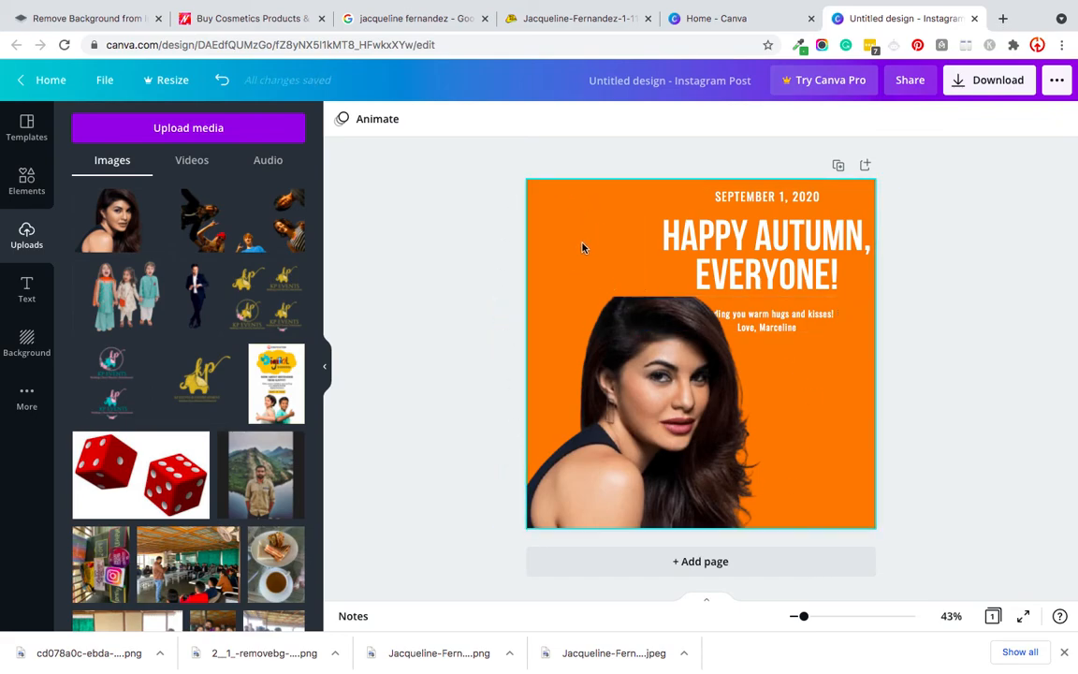
# Step: Replace the woman's cutout with the uploaded cutout of the three children, enlarged across the lower part of the page
pyautogui.click(654, 391)
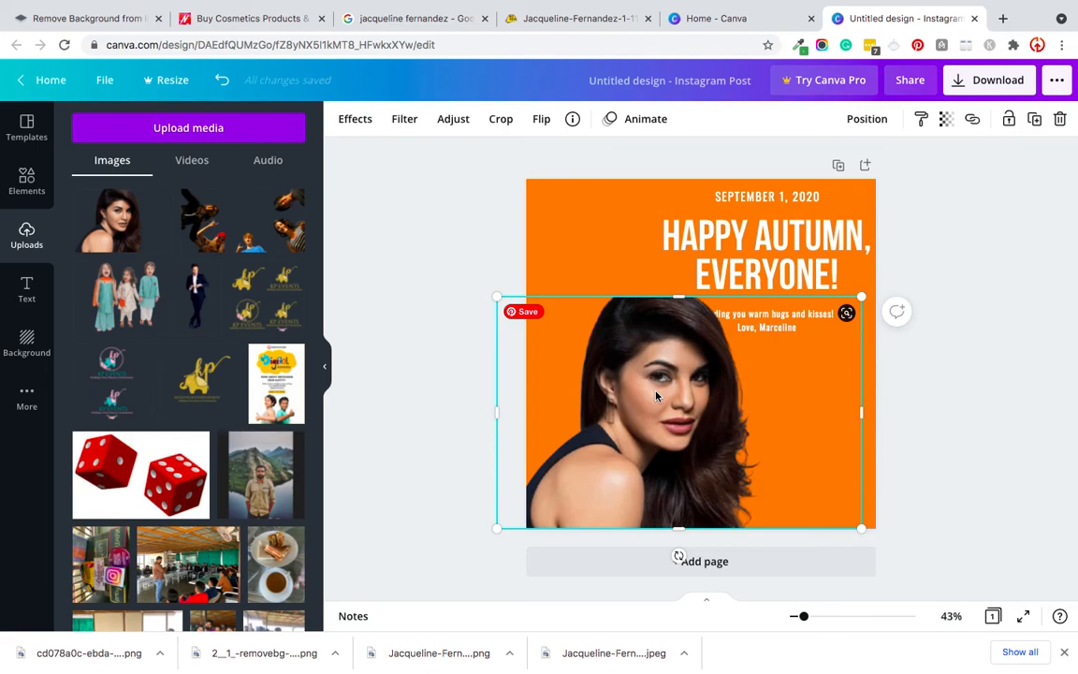
pyautogui.press('Delete')
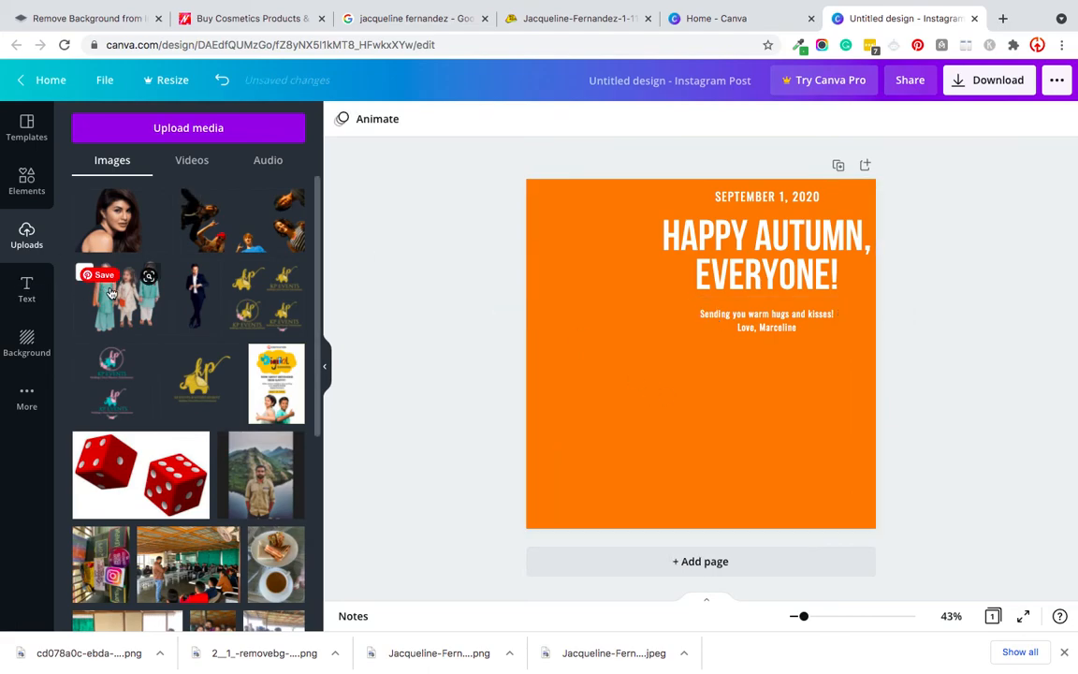
pyautogui.click(117, 290)
pyautogui.moveTo(688, 350); pyautogui.dragTo(584, 442)
pyautogui.moveTo(700, 368); pyautogui.dragTo(851, 215)
pyautogui.click(660, 388)
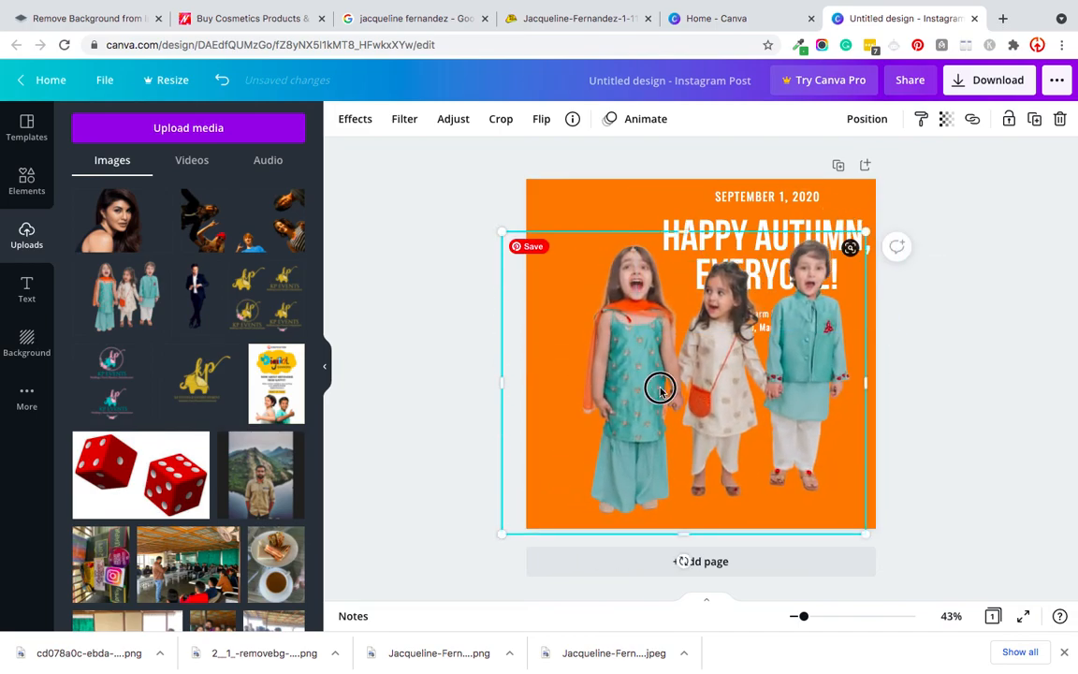
pyautogui.click(392, 404)
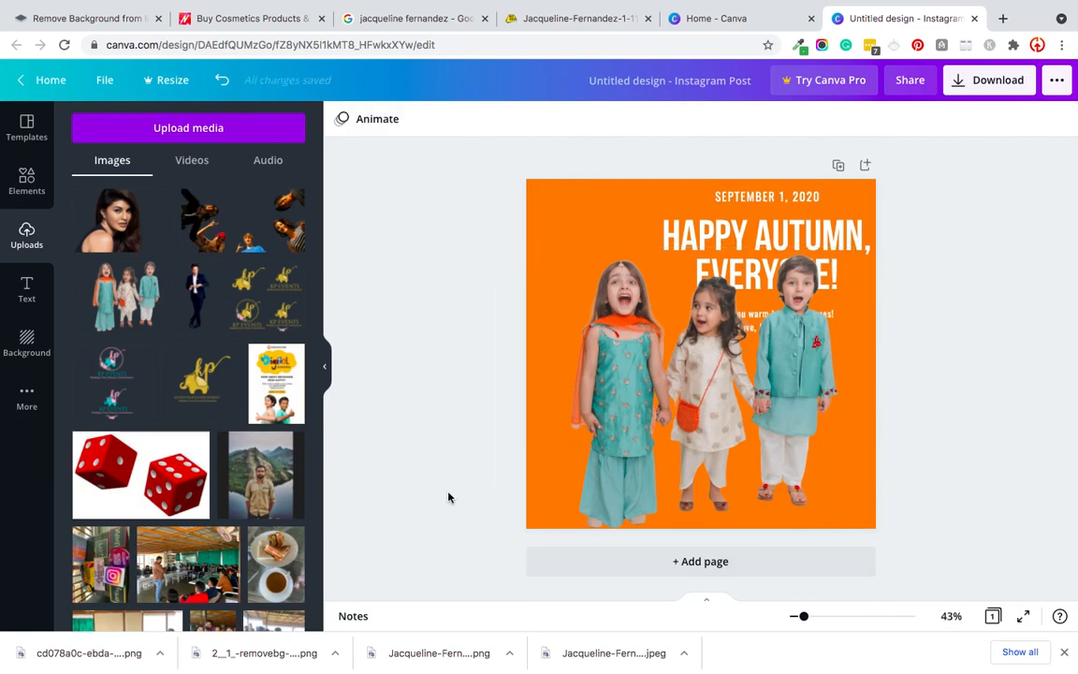
pyautogui.click(562, 215)
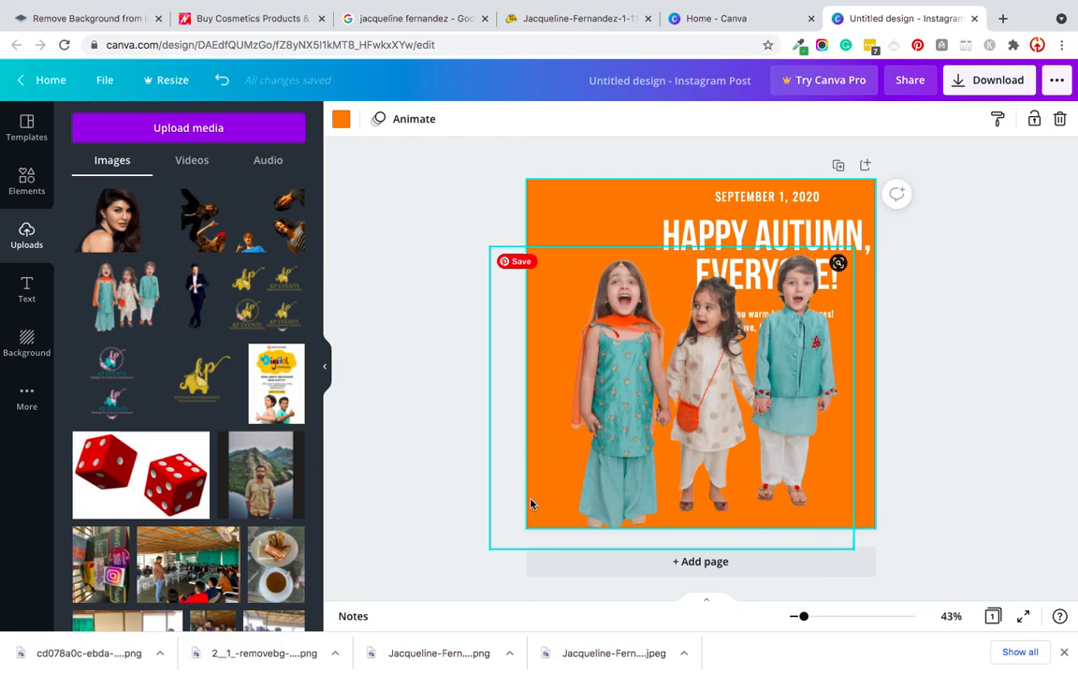
pyautogui.click(379, 282)
pyautogui.moveTo(753, 7)
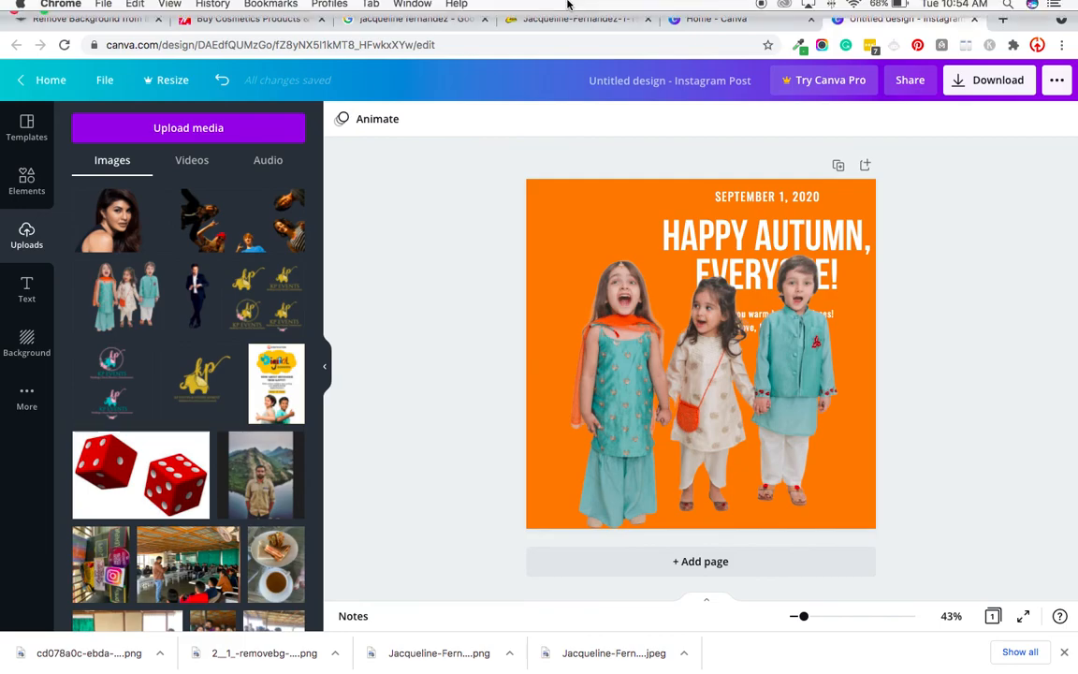